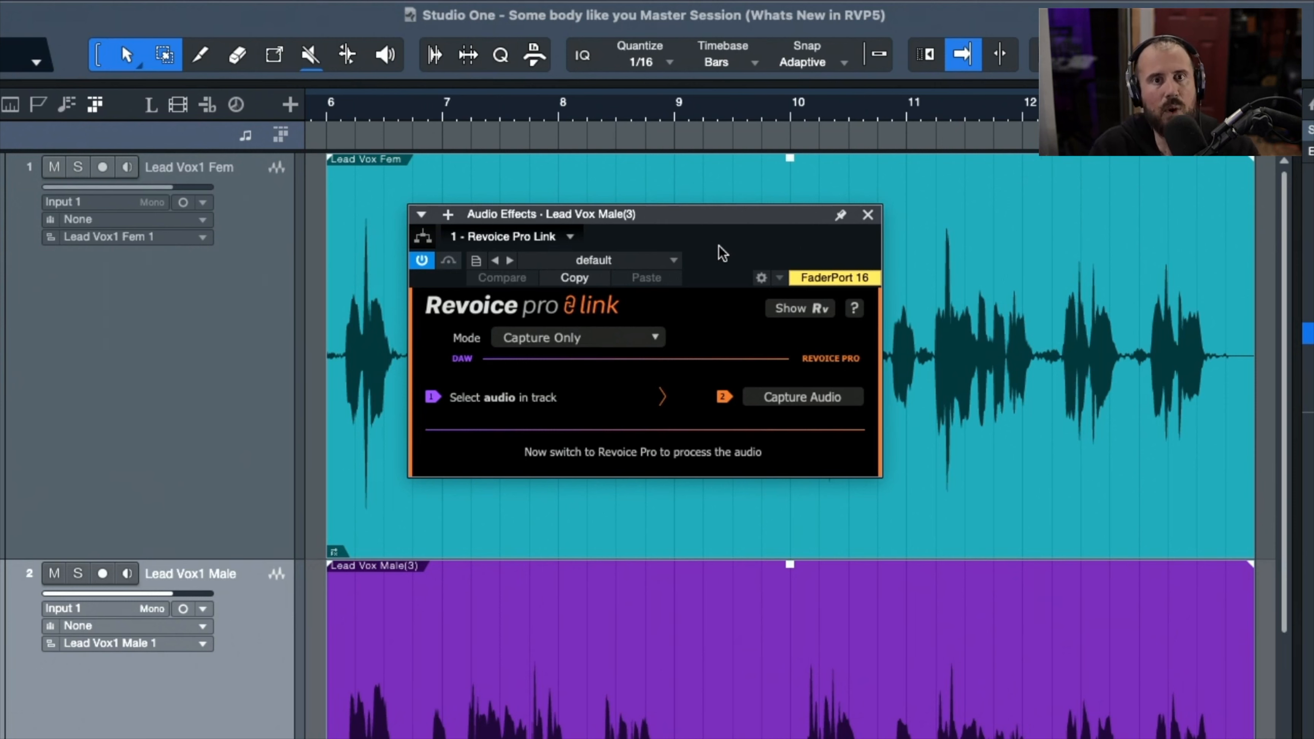
Select the Lead Vox Fem event and set Revoice Pro Link to Capture & Create Double(s) with the Stereo Vocal Mild preset
click(1091, 424)
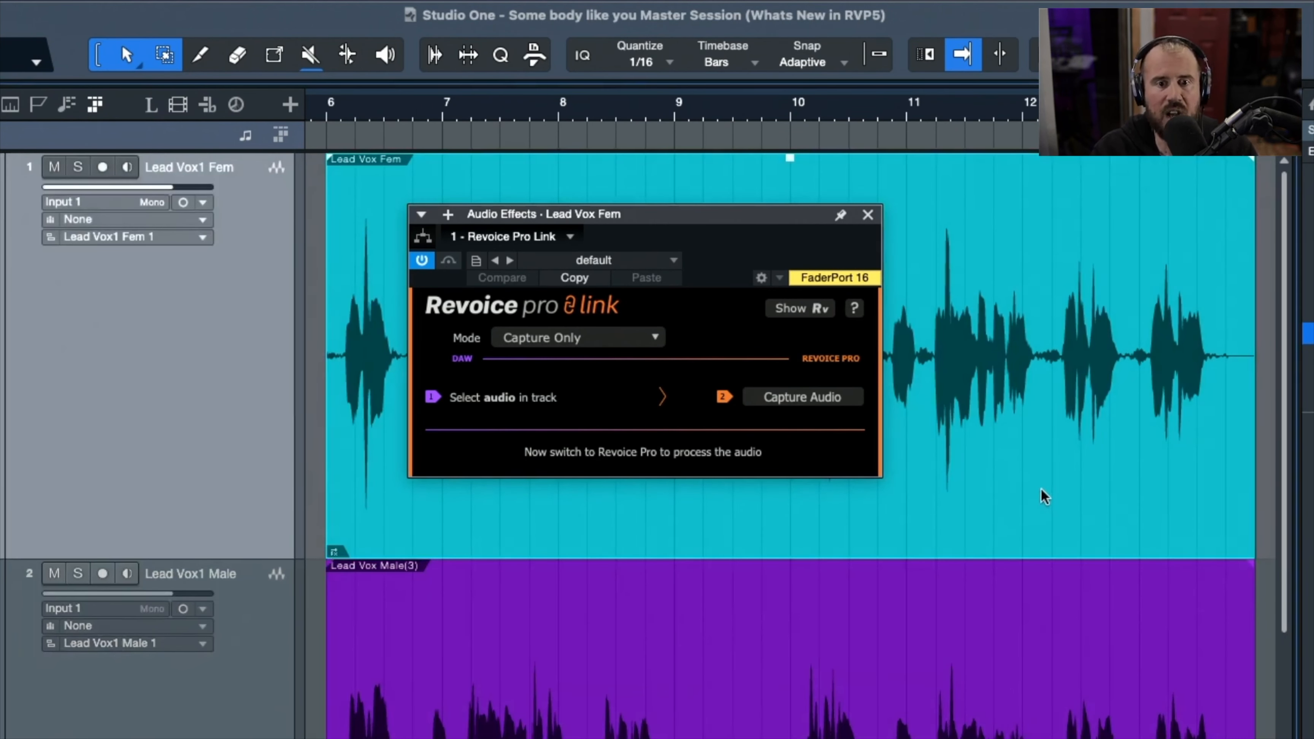
click(655, 338)
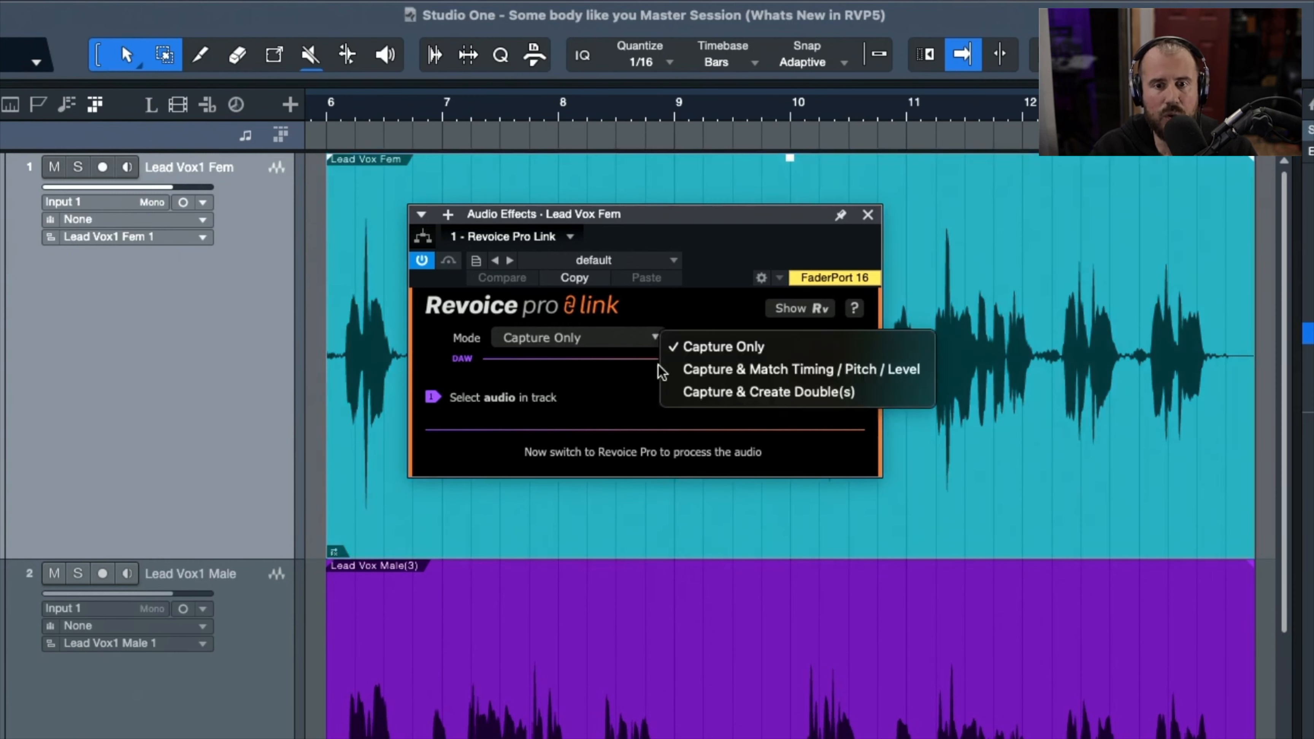
click(727, 394)
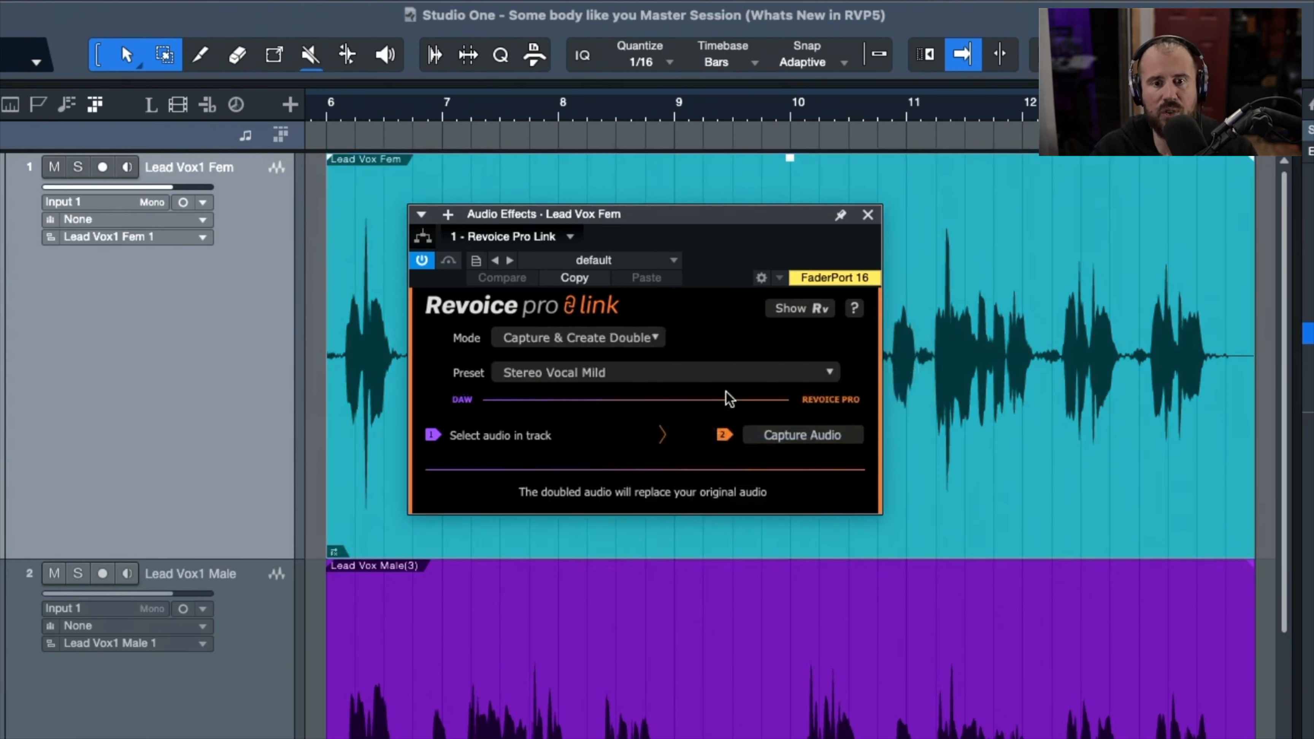
click(822, 375)
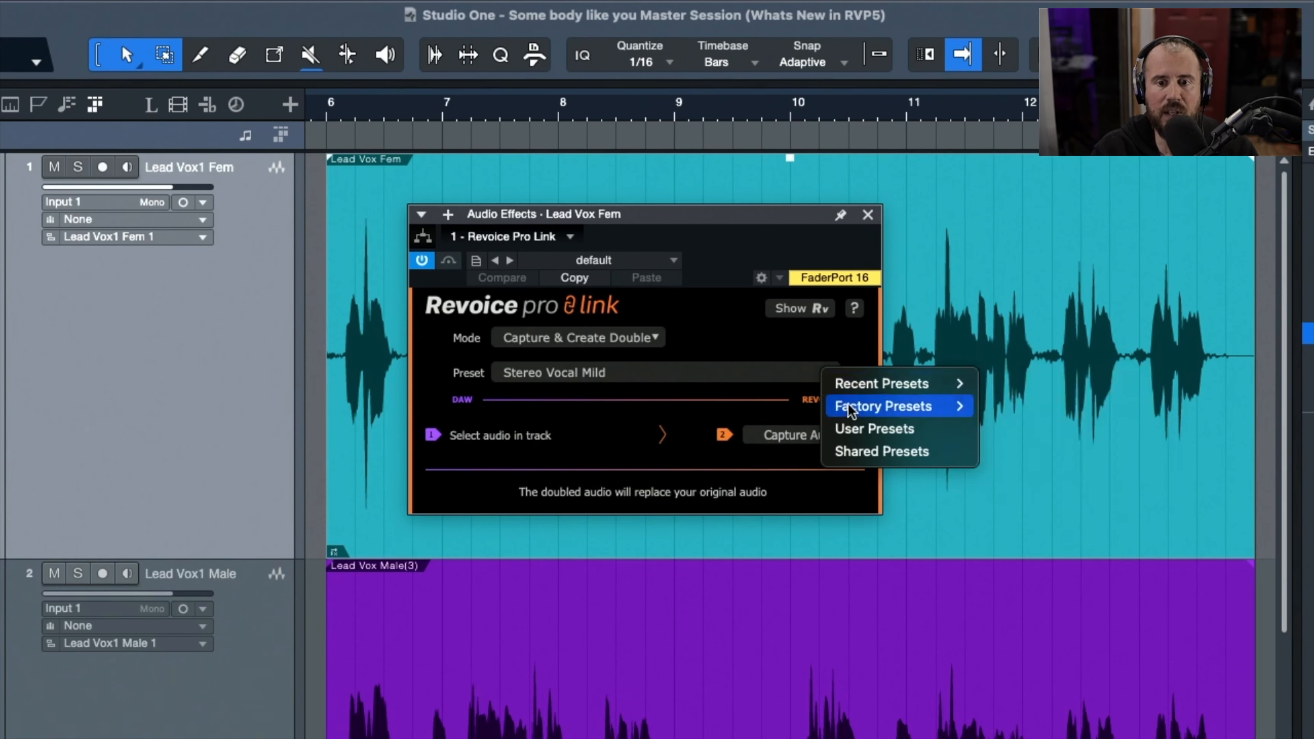
mouse_move(848, 406)
click(1019, 722)
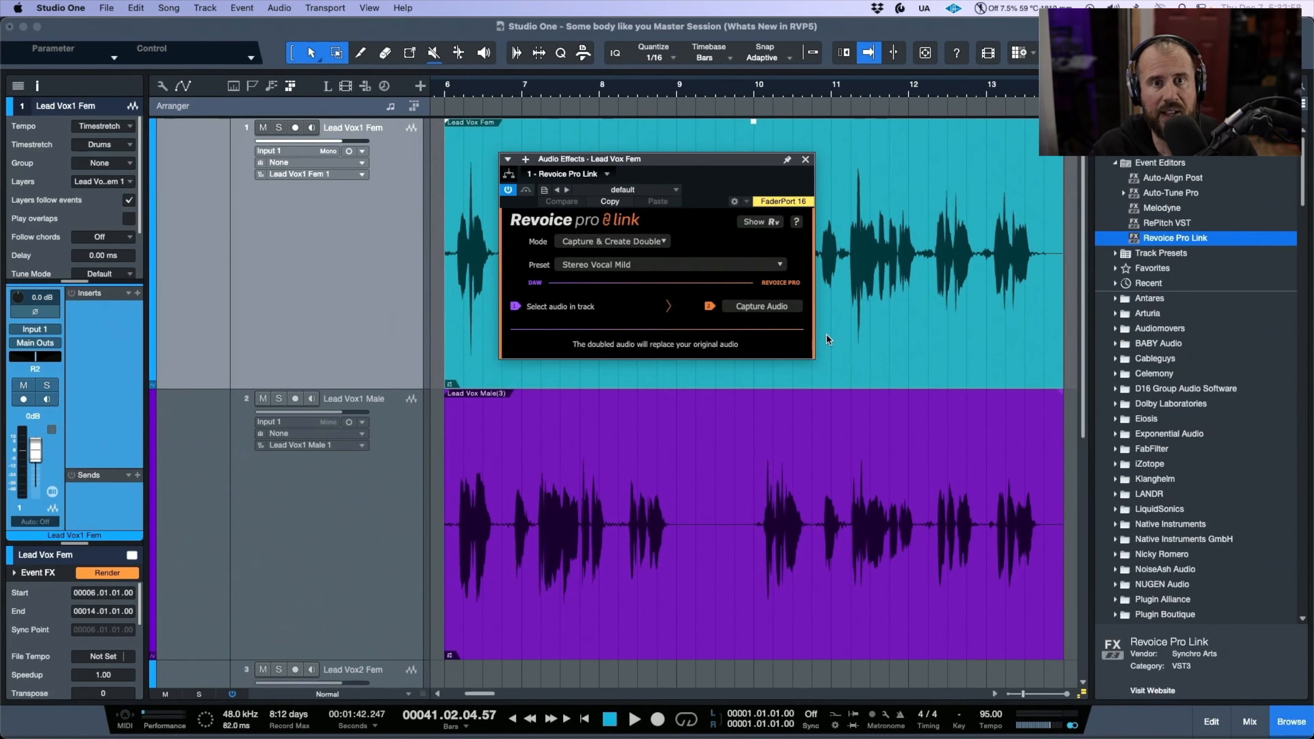
Check the Revoice Pro window, return to Studio One, and capture the Lead Vox Fem audio for doubling
key(super+Tab)
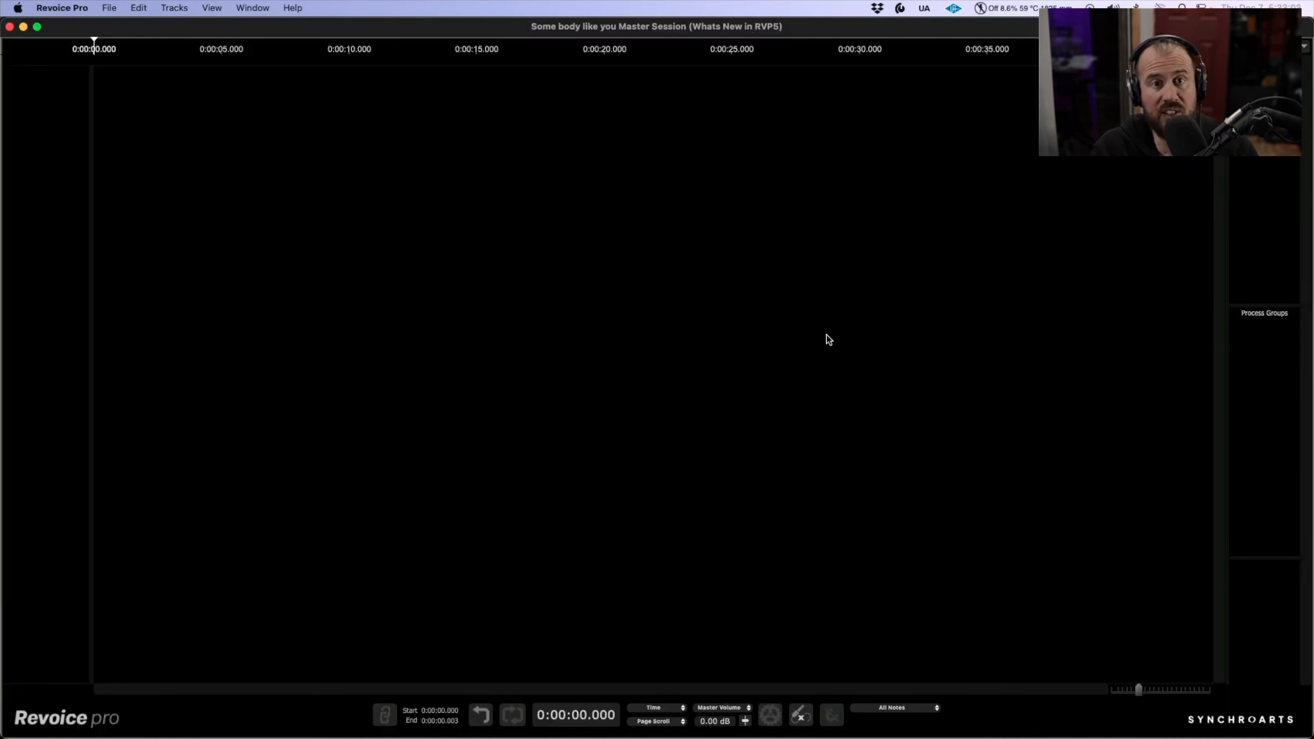
key(super+Tab)
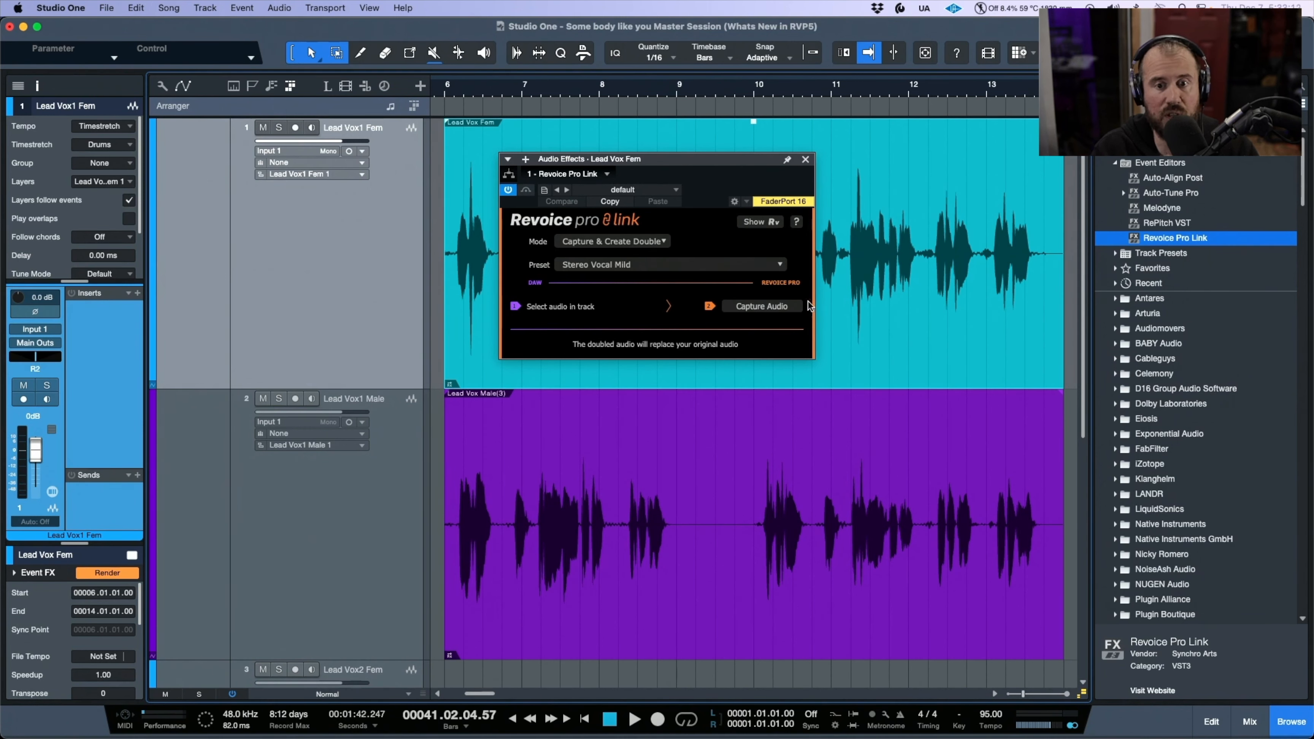
click(782, 307)
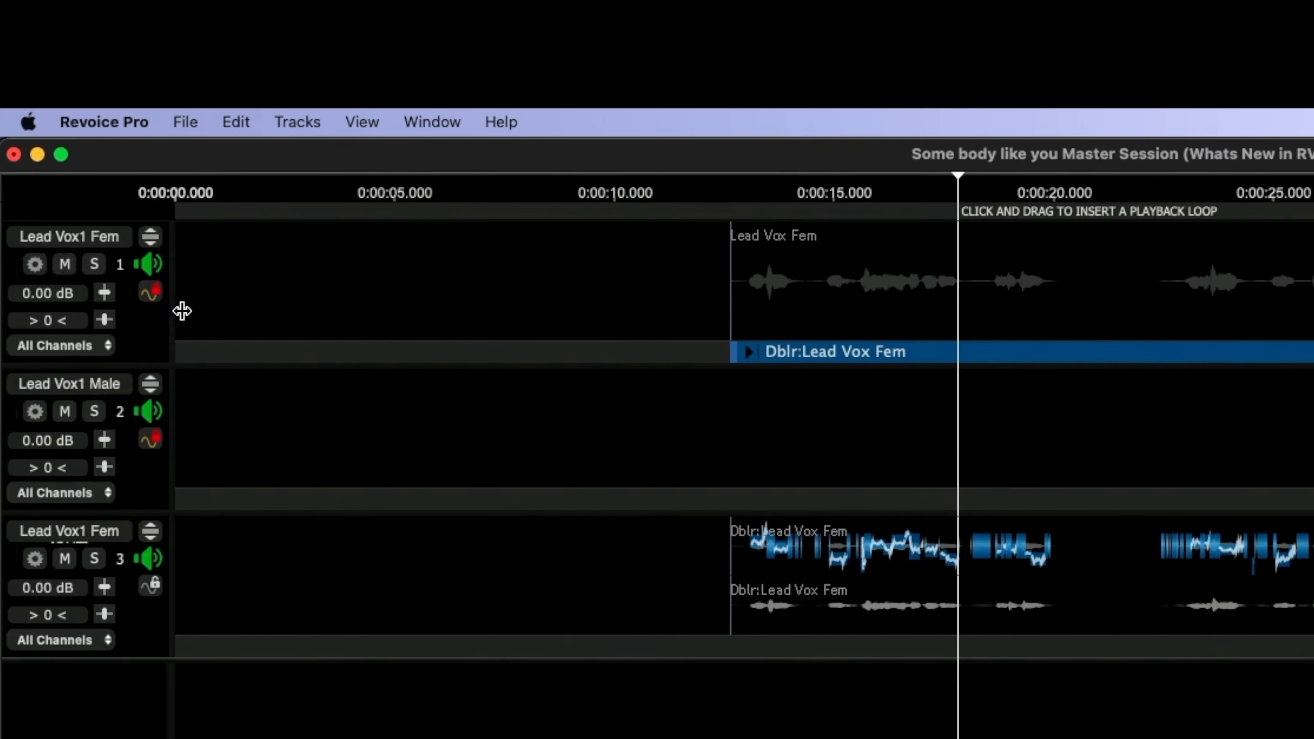
In Revoice Pro, widen the track controls, solo Lead Vox1 Fem and expand that track to full height
drag(182, 310, 278, 306)
click(198, 265)
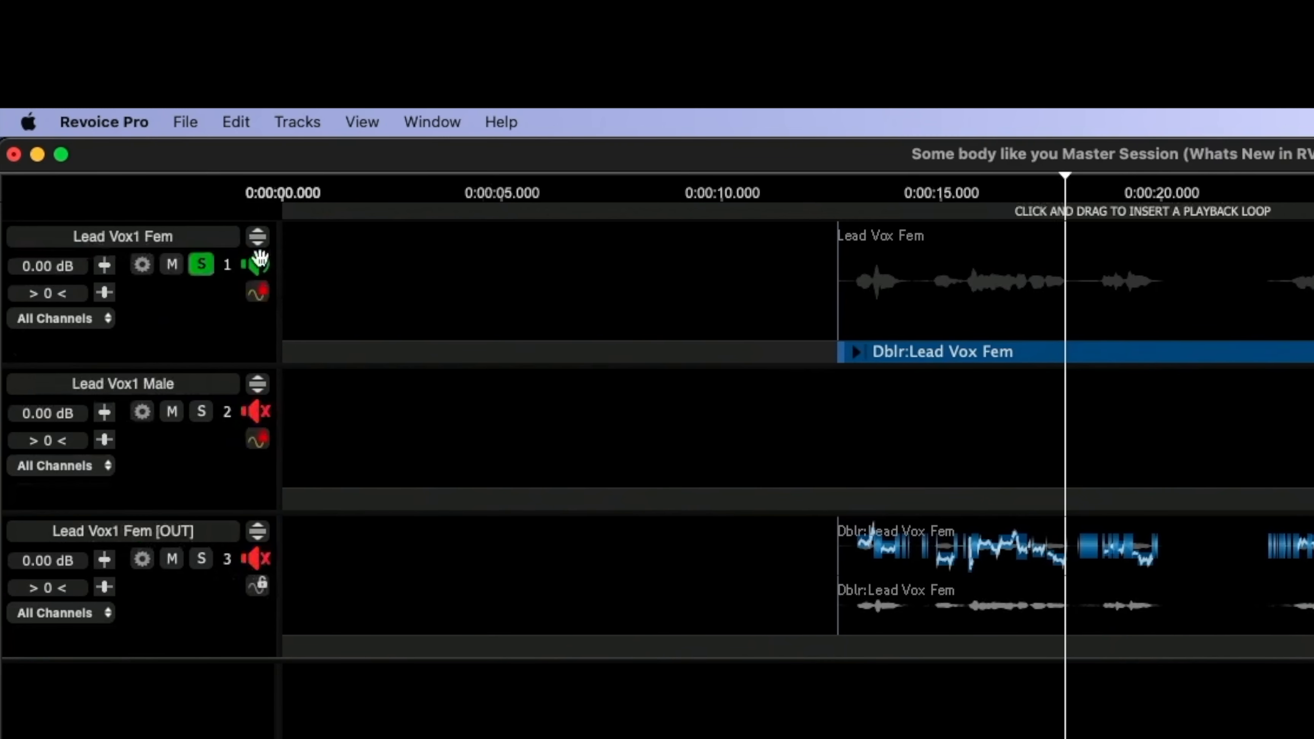
click(257, 236)
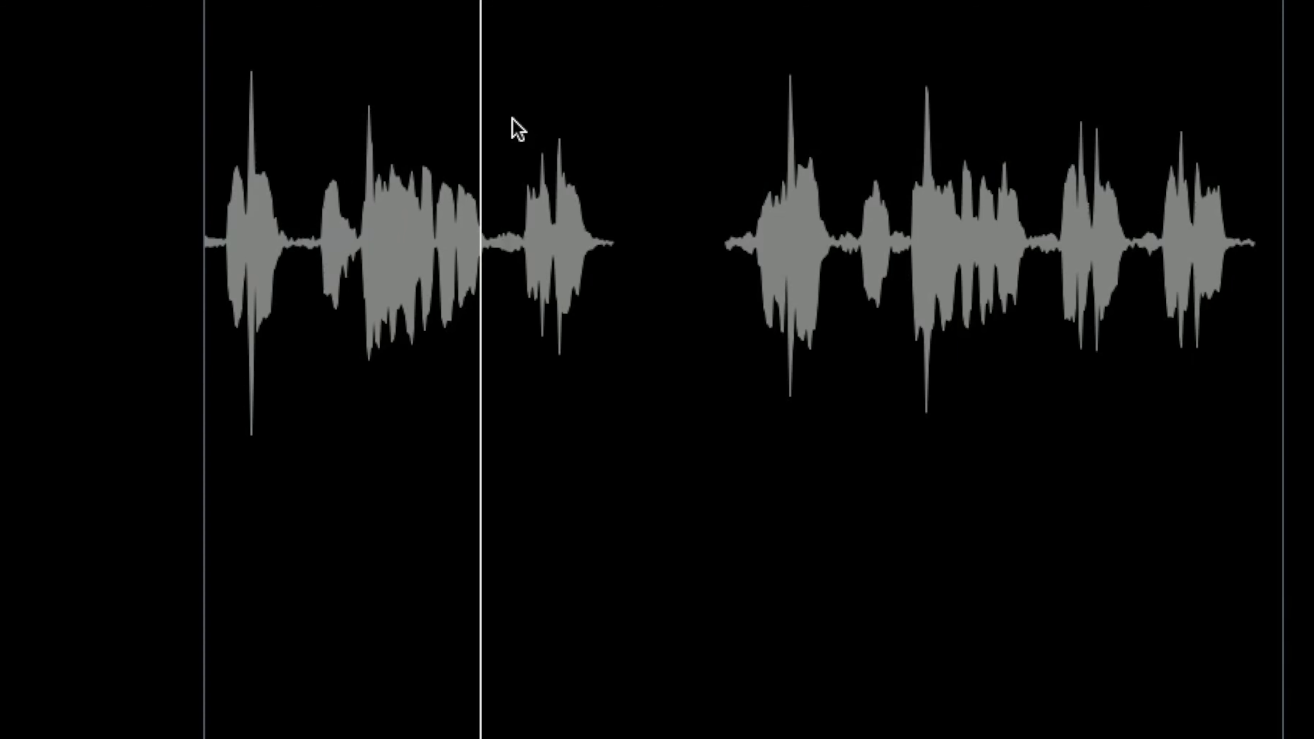
Apply an Adjust Pitch / Timing / Level process to the Lead Vox Fem audio
right_click(513, 127)
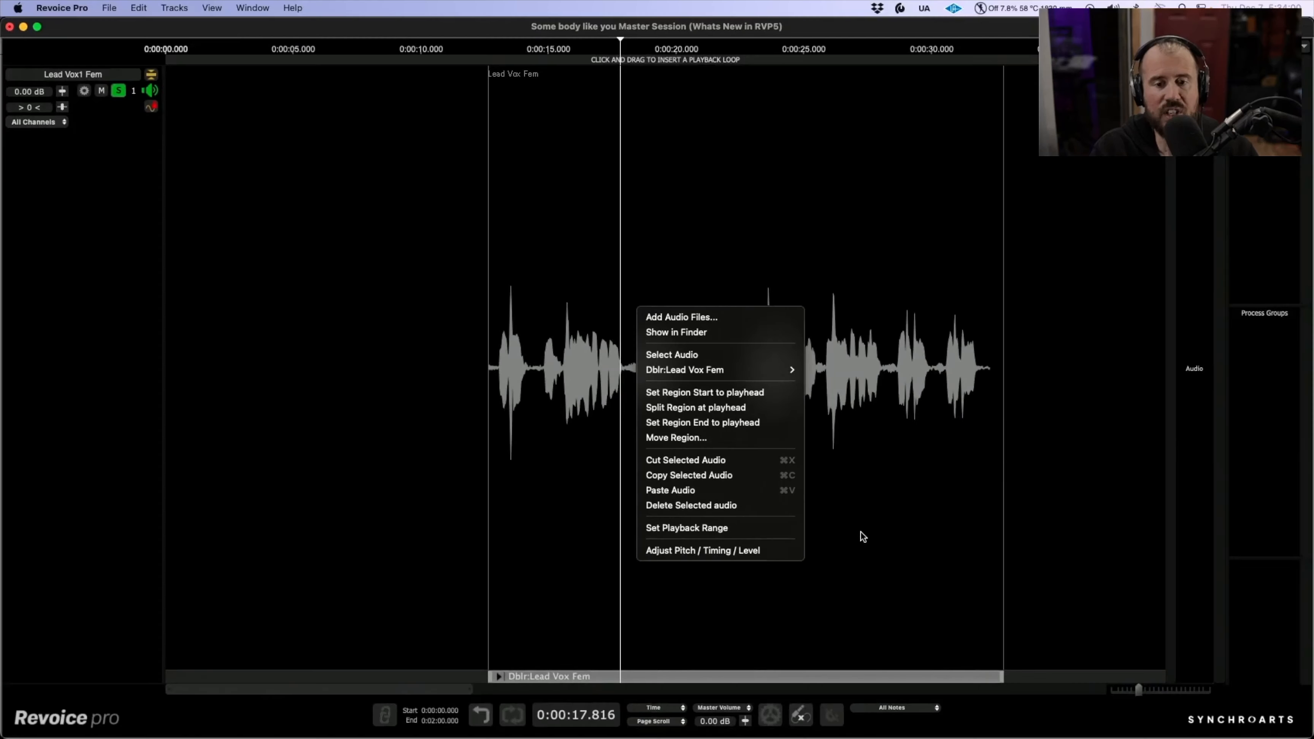
click(861, 532)
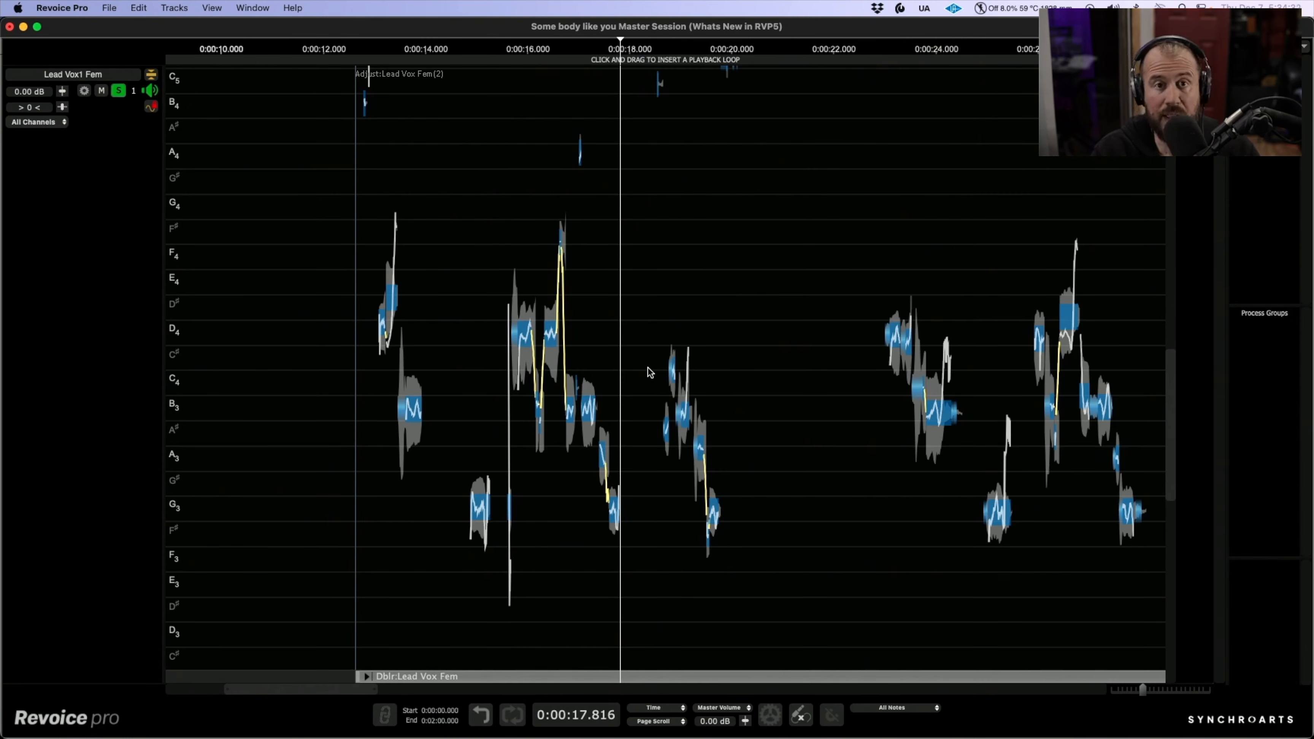
drag(619, 337, 812, 291)
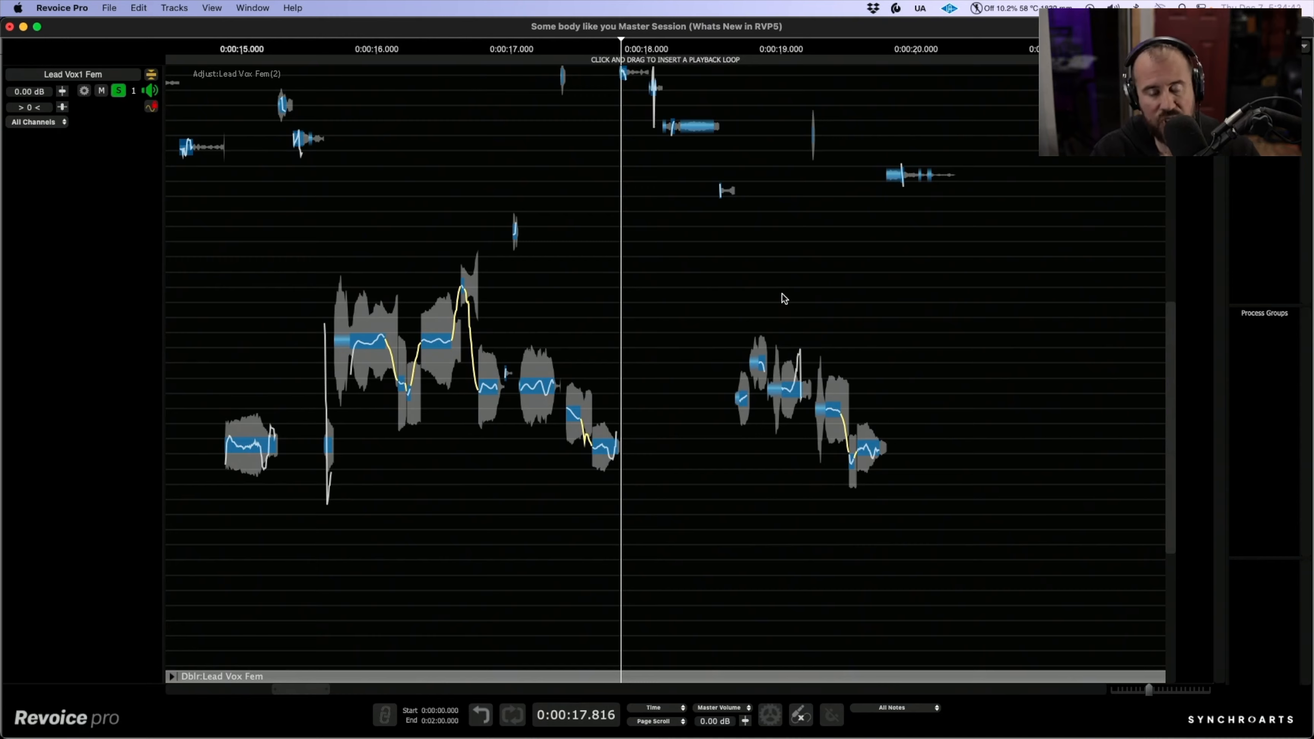
drag(621, 246, 633, 271)
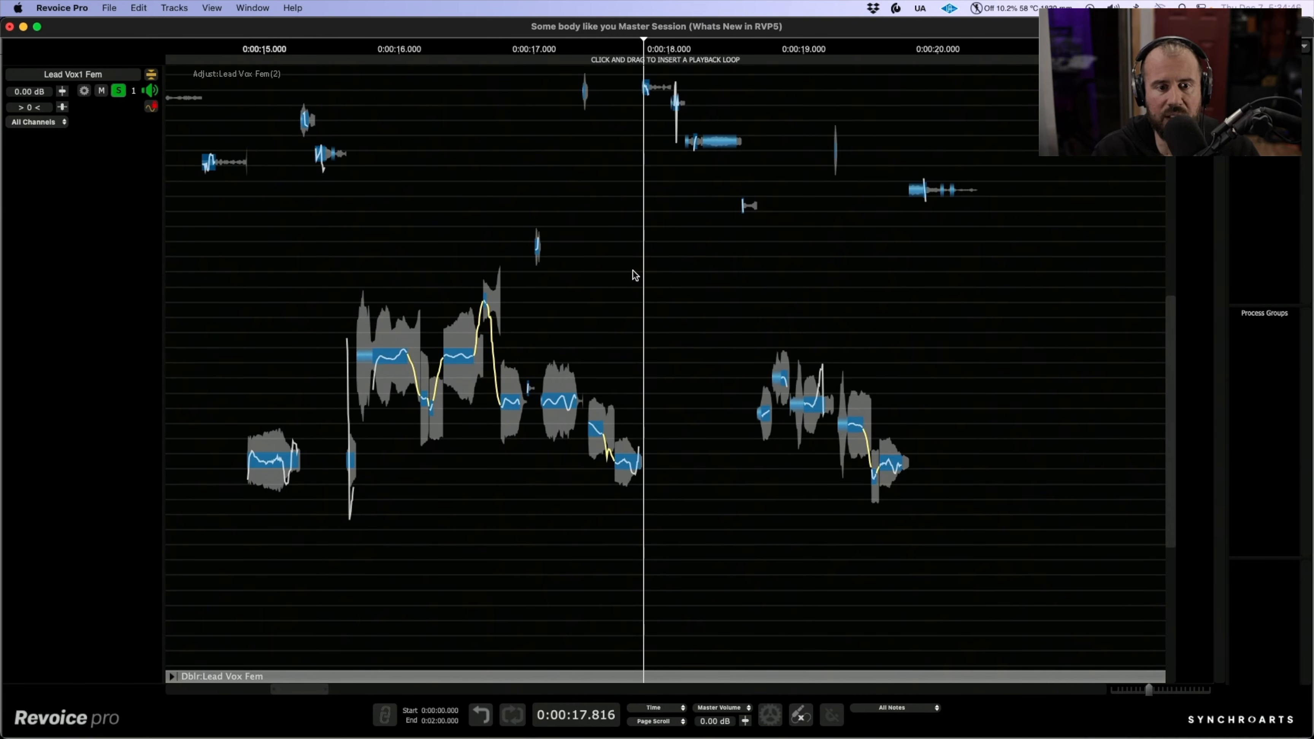
Switch the Lead Vox1 Fem track's display scale to Audio, compare the view, and return the scale to Pitch
click(1189, 77)
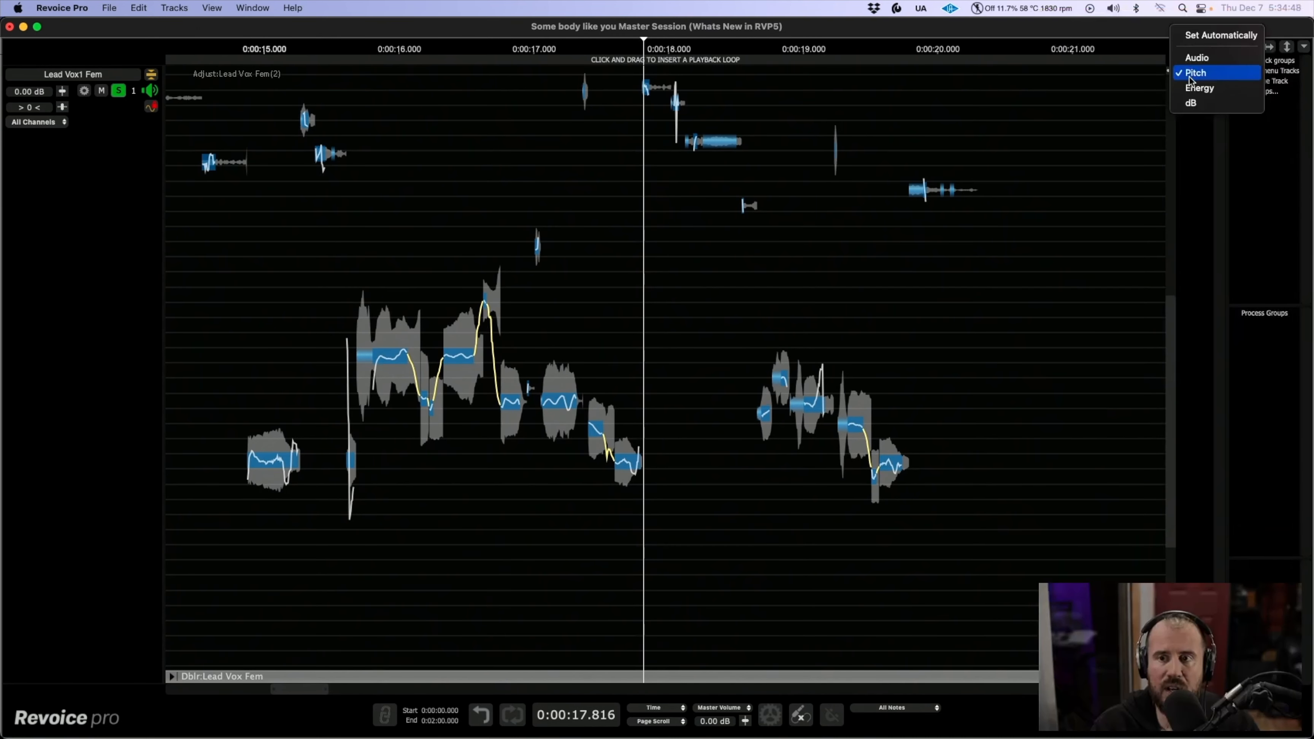
click(1196, 58)
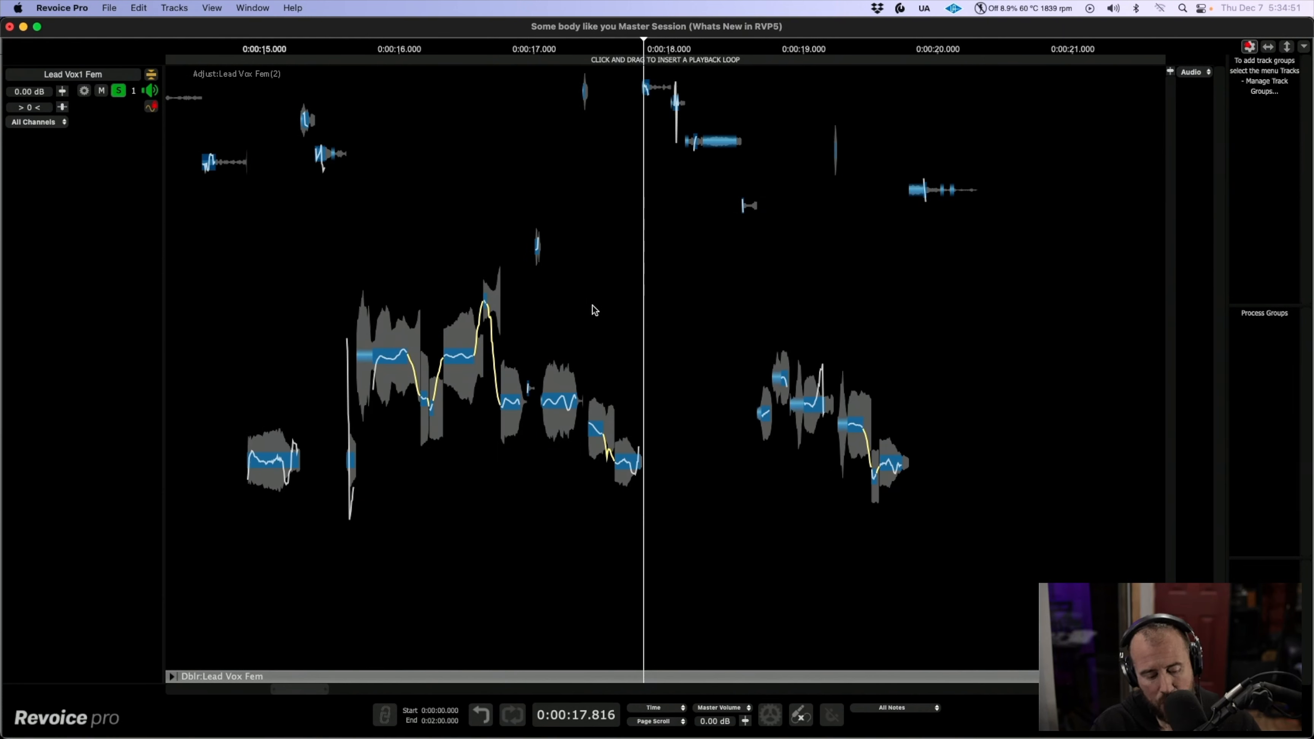
mouse_move(605, 295)
mouse_down()
mouse_move(606, 335)
mouse_move(614, 271)
mouse_move(614, 288)
mouse_up()
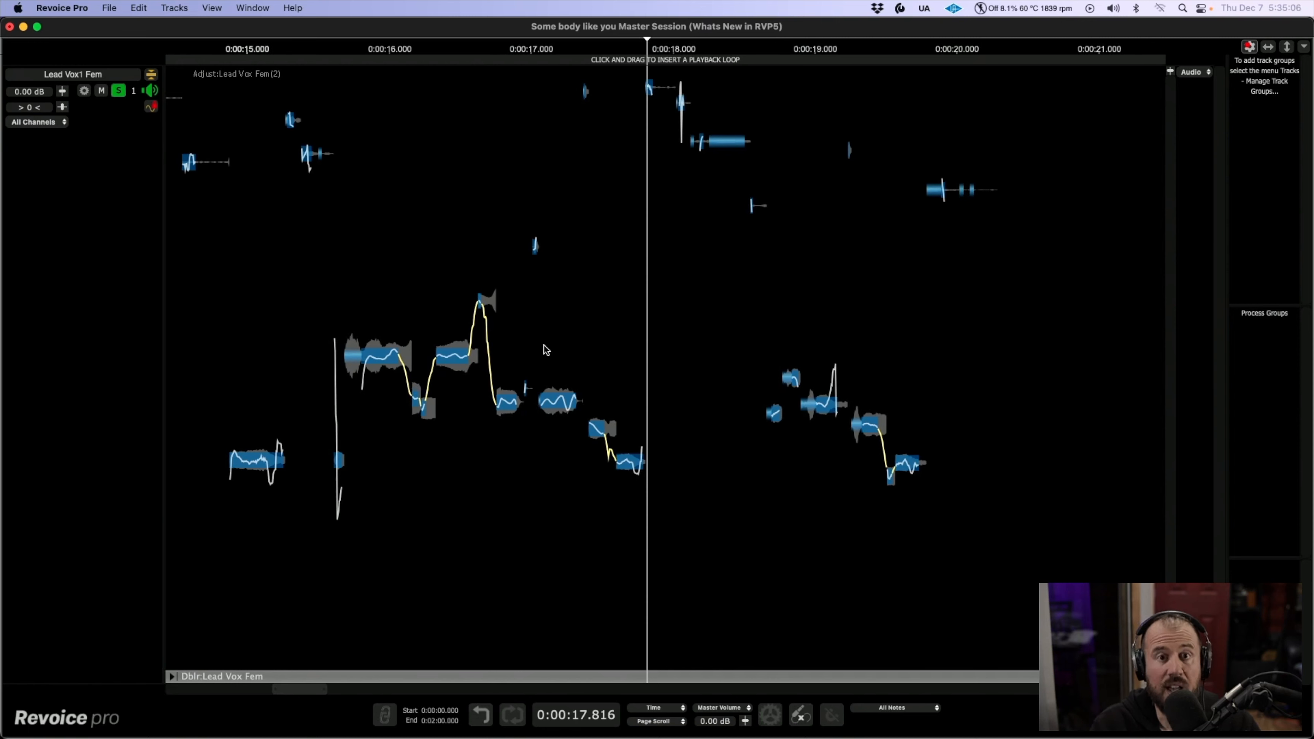
mouse_move(541, 340)
mouse_down()
mouse_move(540, 354)
mouse_move(548, 333)
mouse_up()
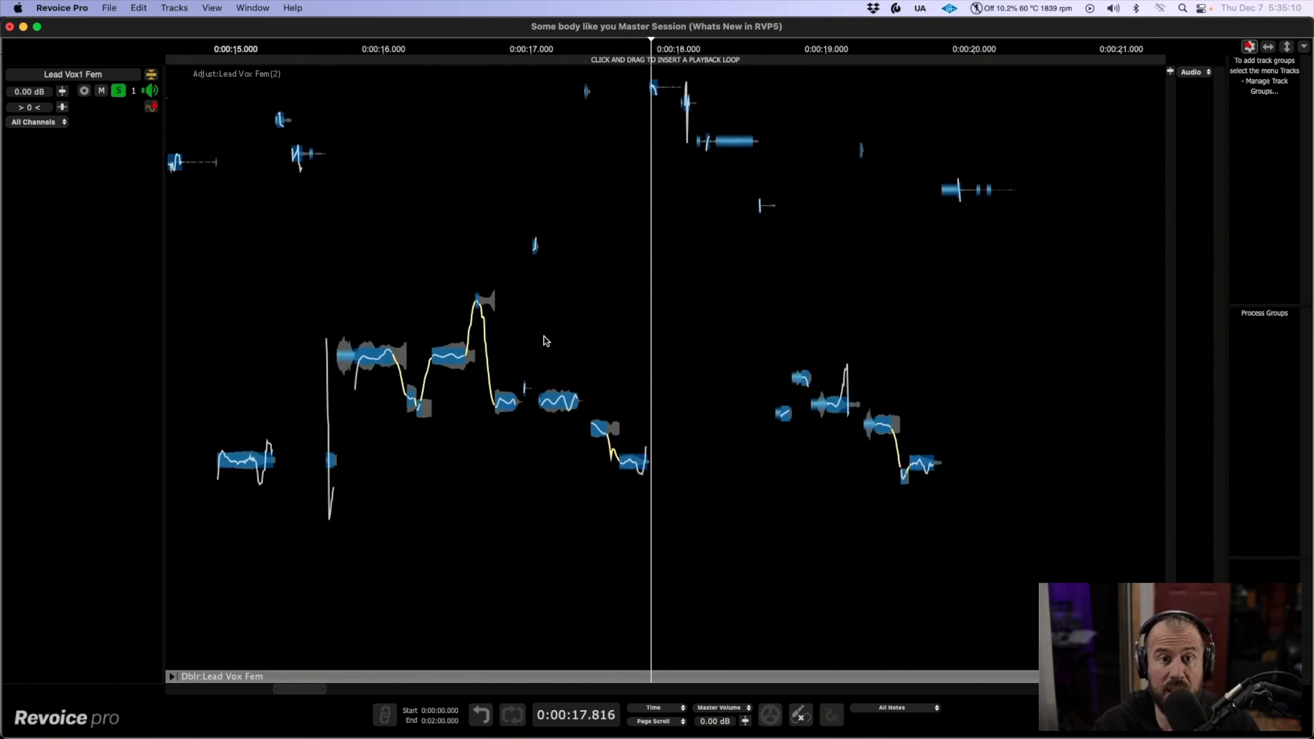
click(1193, 72)
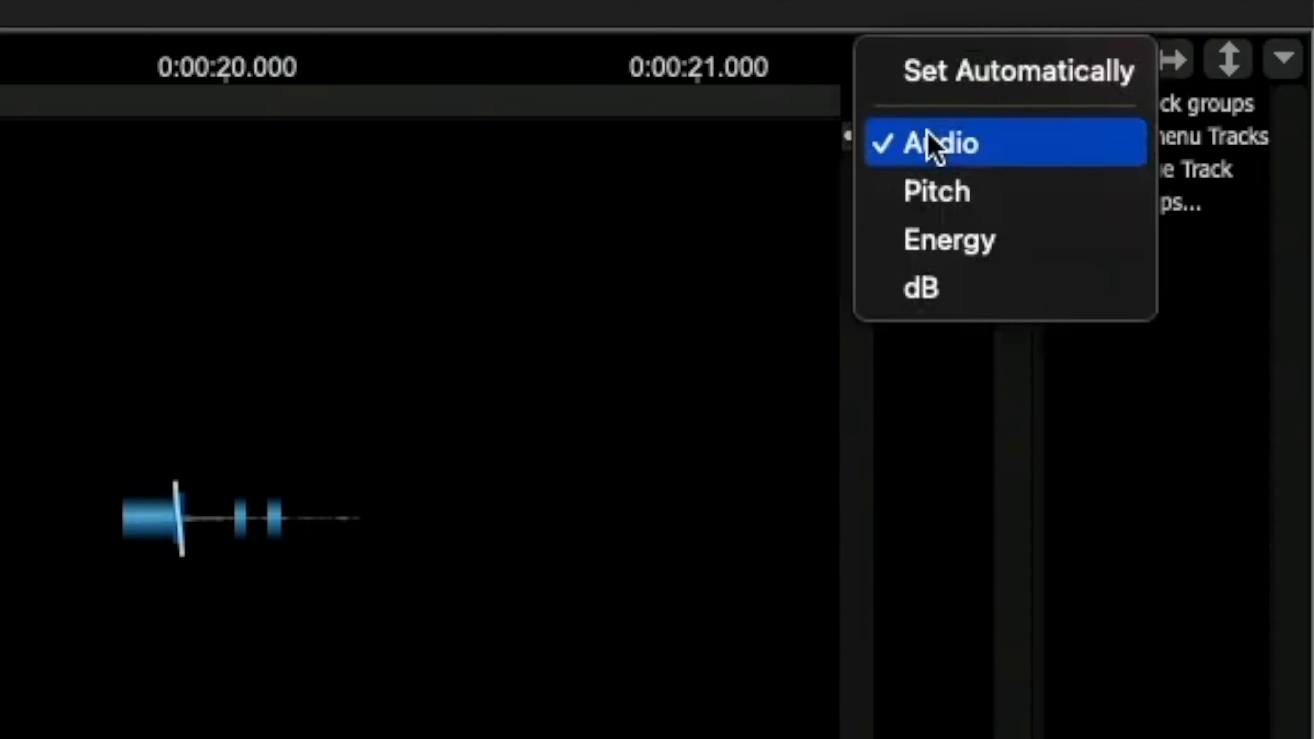
click(944, 205)
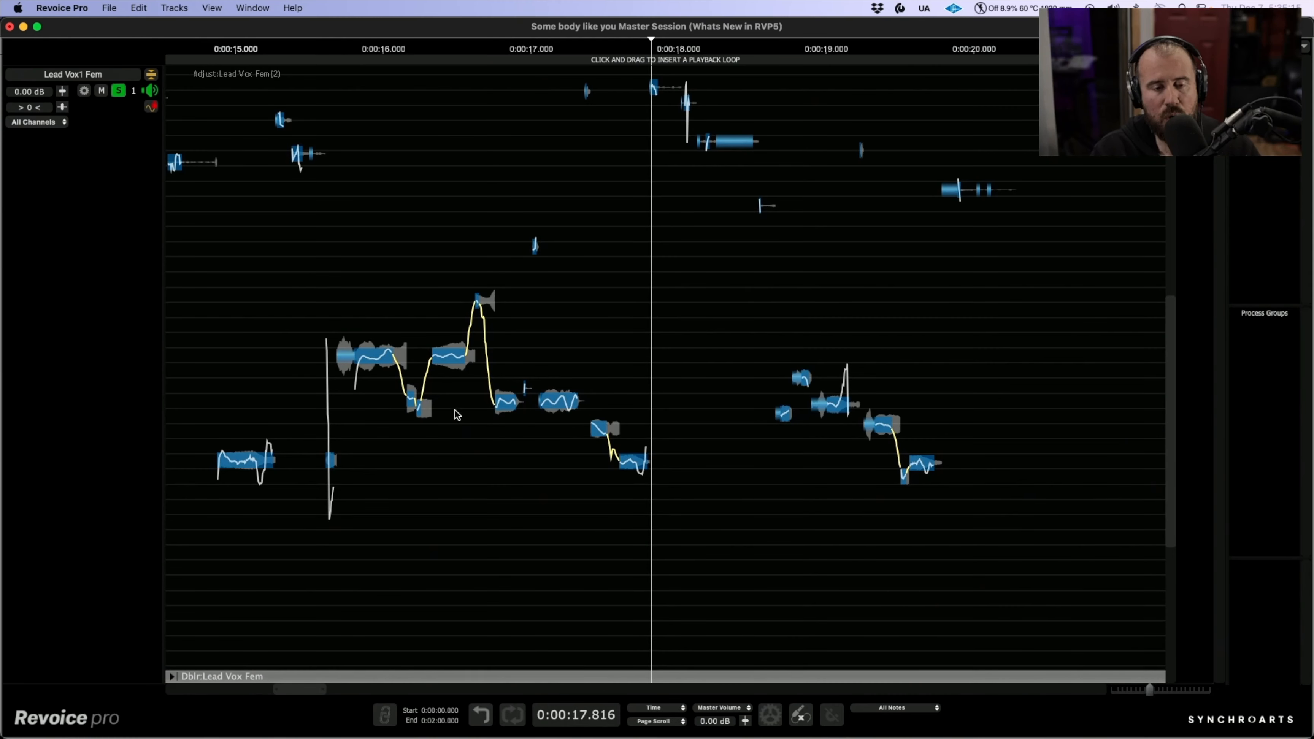
Bring the B3 note near 0:00:13.7 into close view and select it
drag(450, 389, 547, 426)
key(t)
key(t)
key(t)
key(t)
key(r)
key(r)
key(r)
key(r)
key(r)
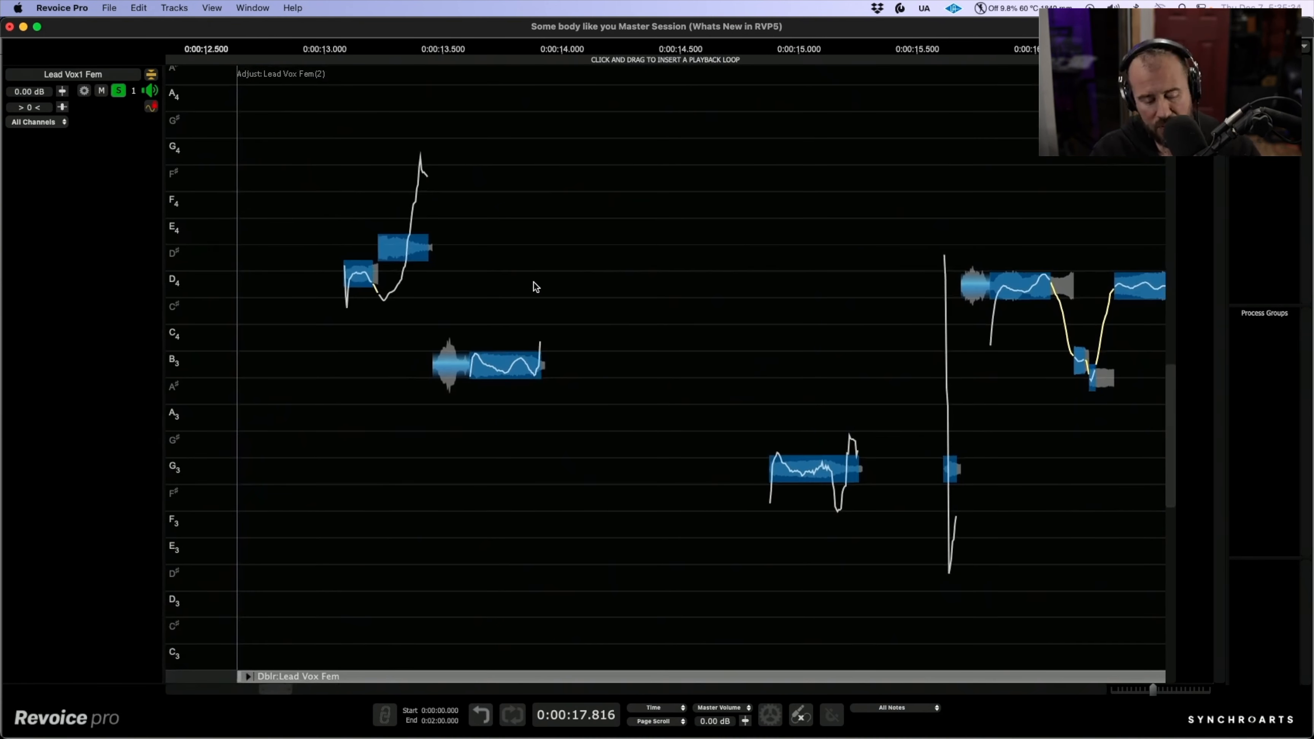
drag(517, 256, 644, 298)
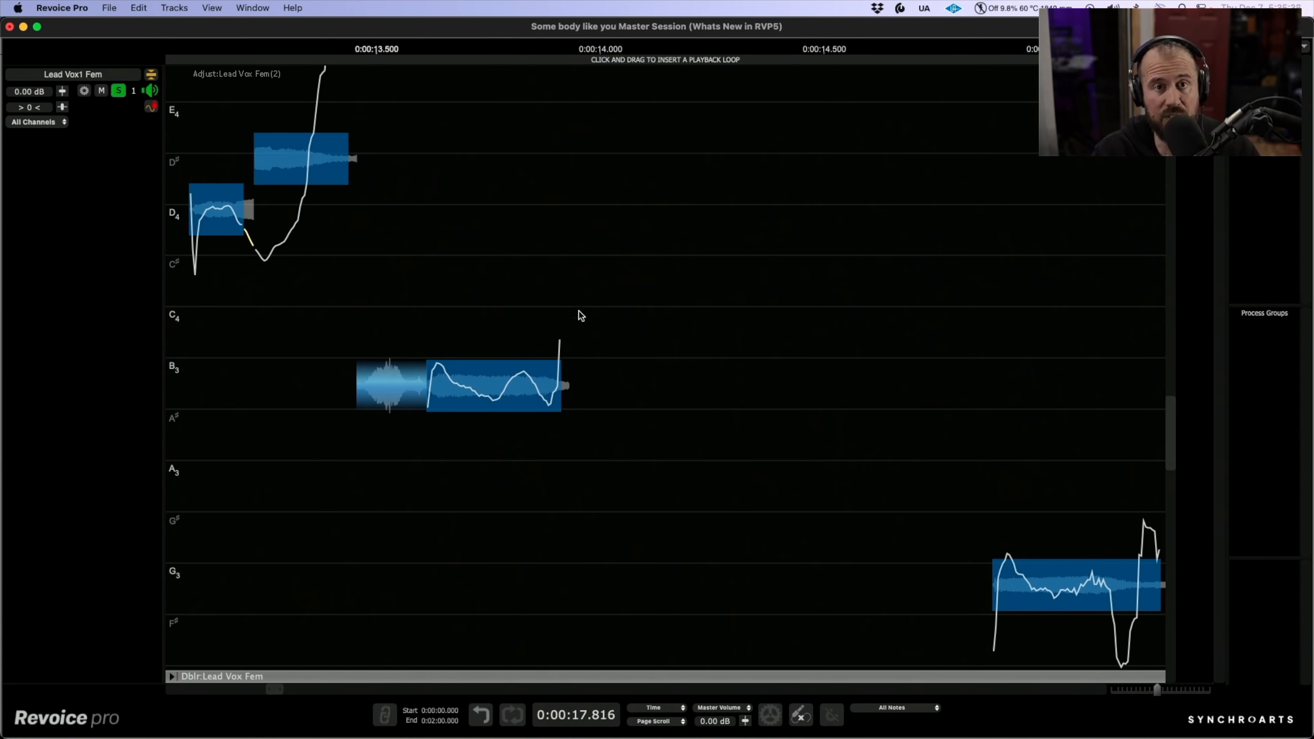
click(512, 388)
drag(614, 404, 687, 418)
scroll(709, 350, left, 3)
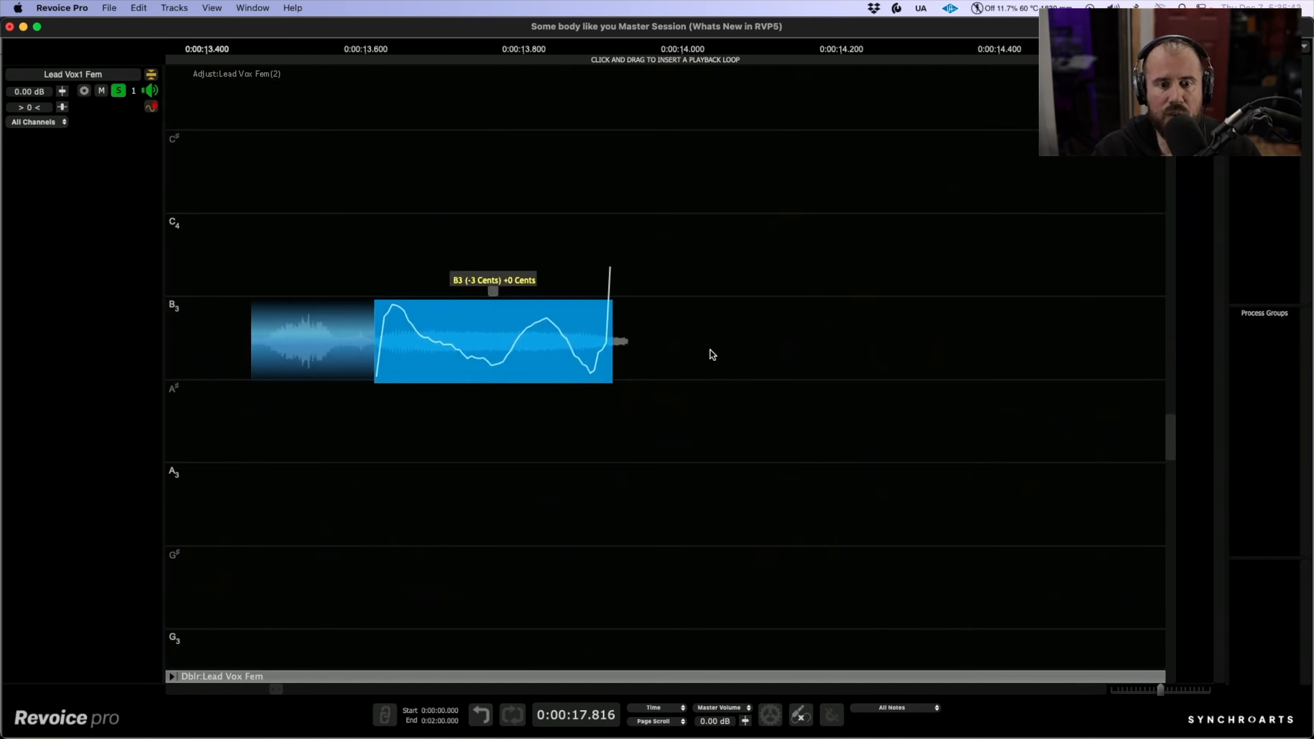
Try adjusting the selected B3 note's pitch correction with its upper handle and undo the change
mouse_move(569, 337)
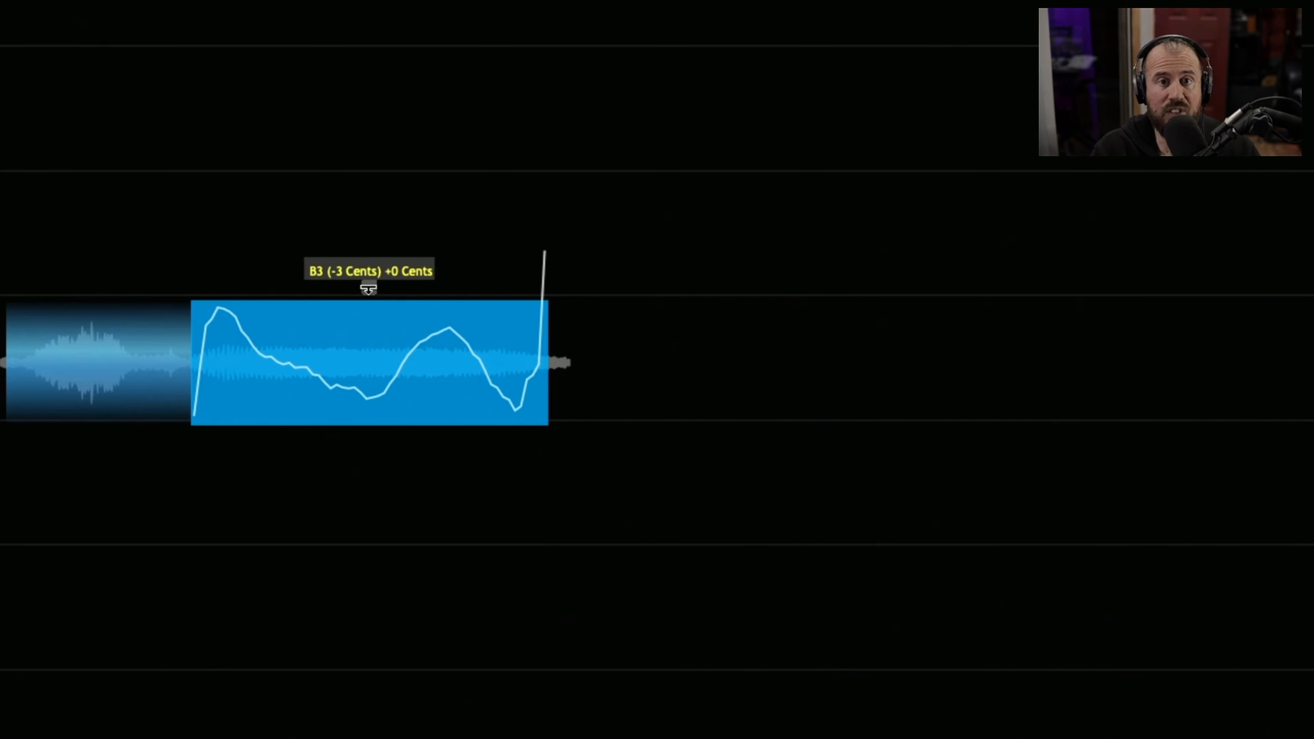
drag(369, 289, 366, 517)
key(super+z)
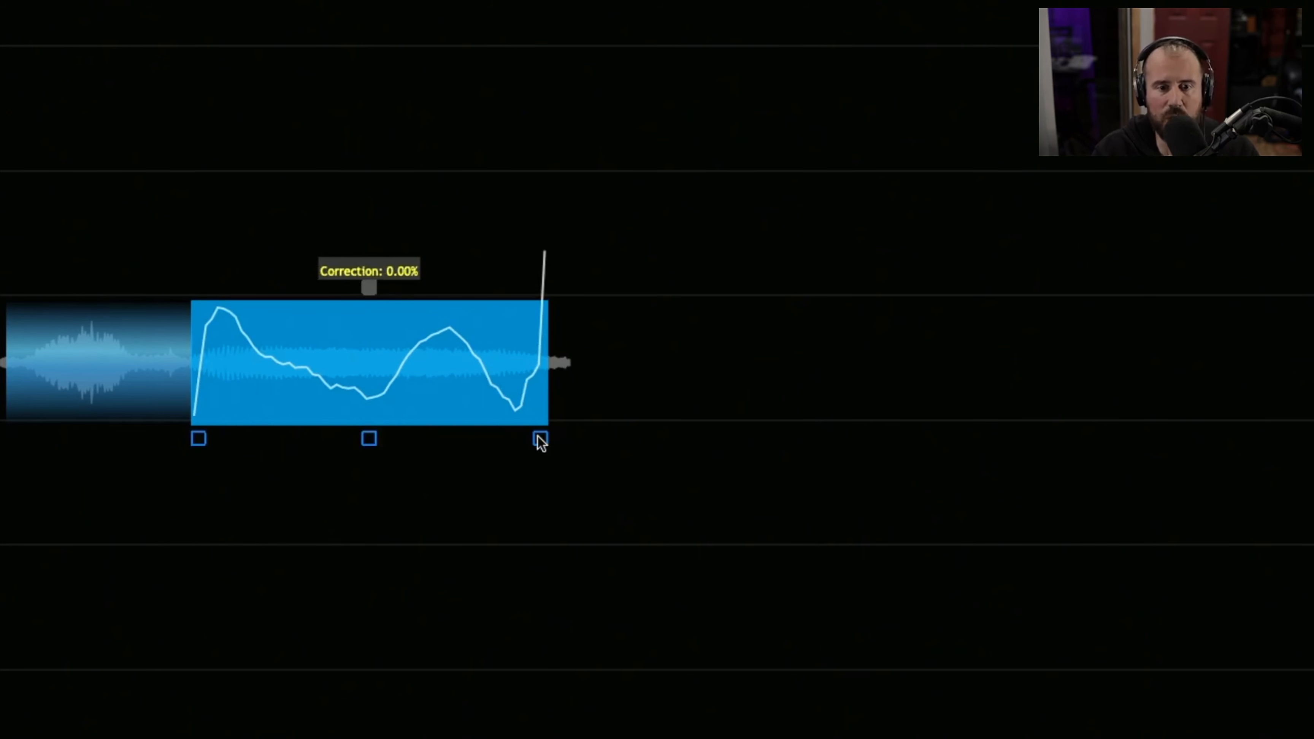
Try out the B3 note's two lower corner handles and its central level-change handle
drag(541, 442, 508, 129)
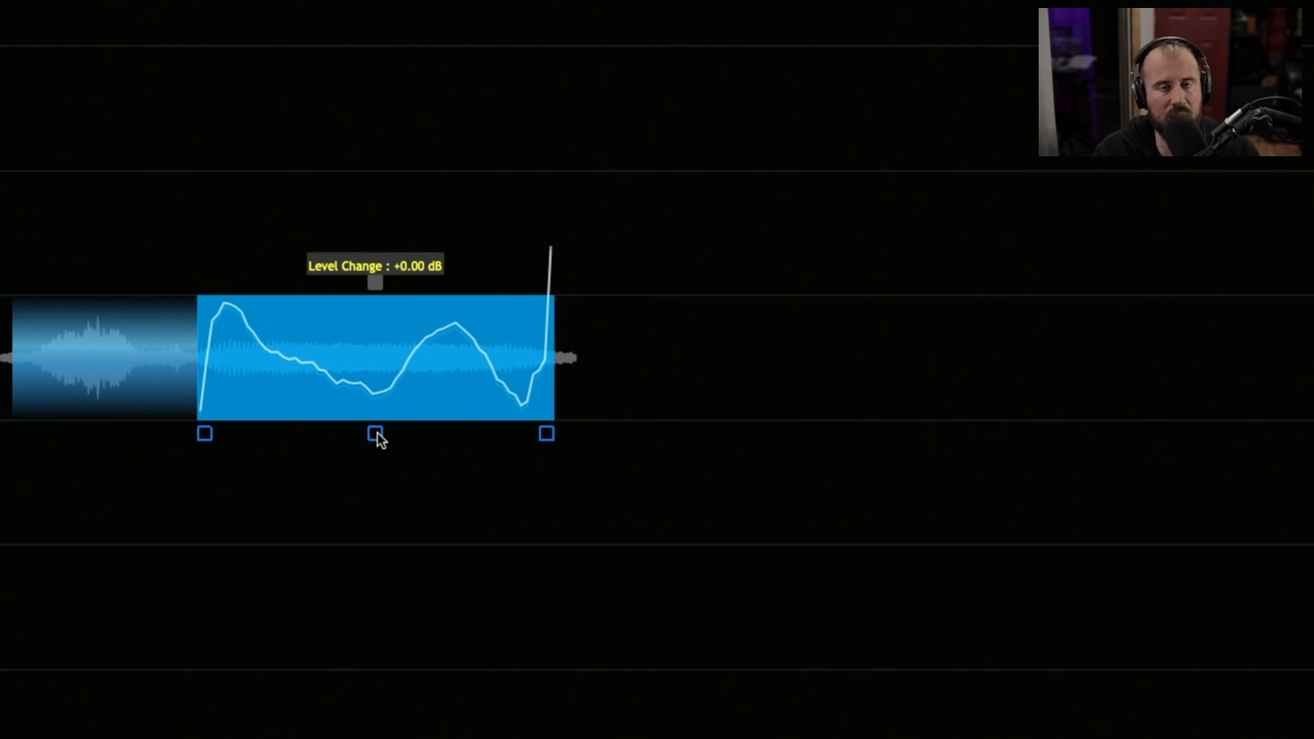
drag(377, 432, 387, 410)
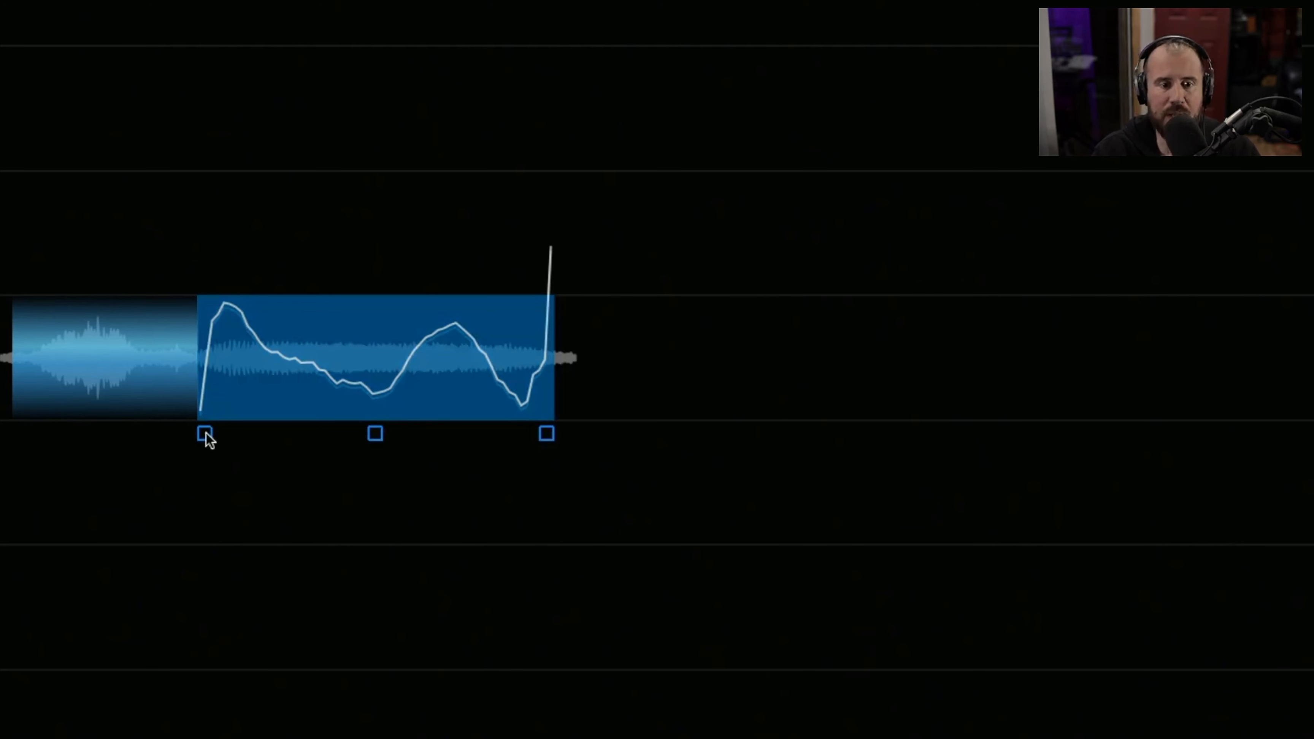
drag(206, 434, 266, 403)
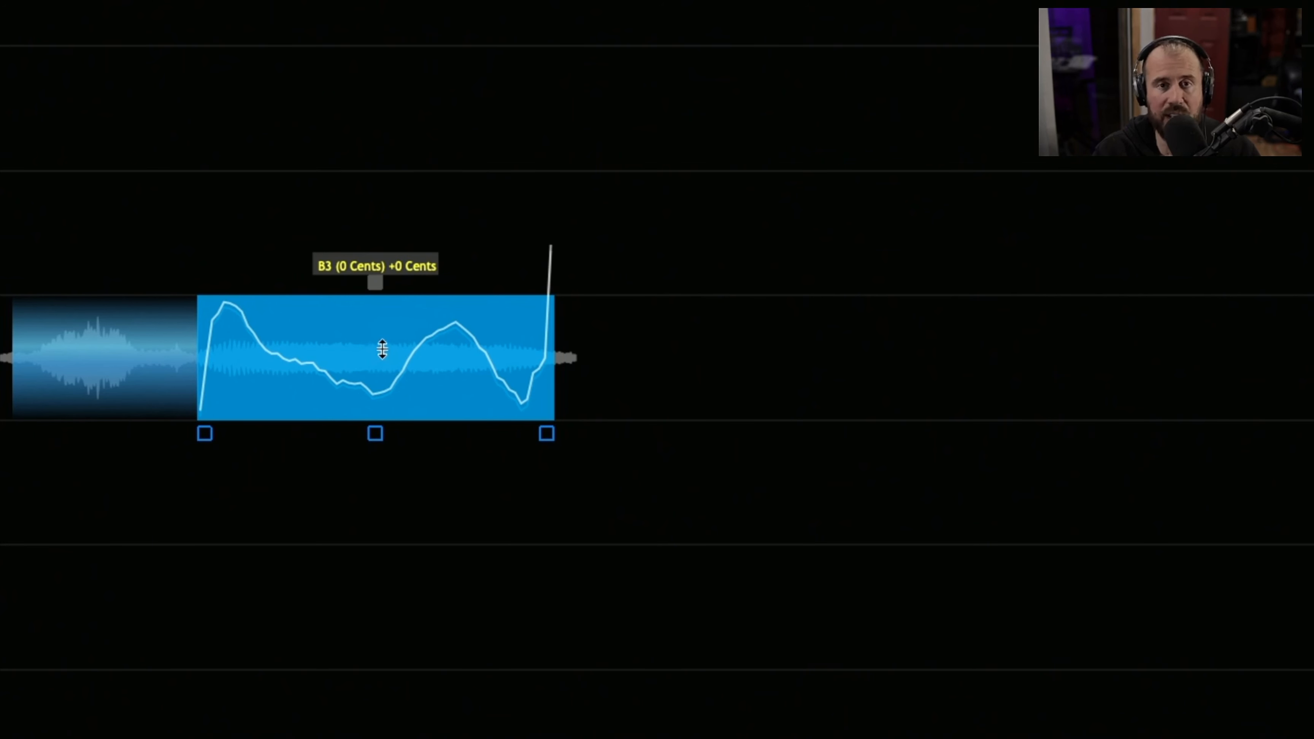
Raise the B3 note's pitch to 16 cents and snap it back to 0 cents
drag(373, 352, 375, 332)
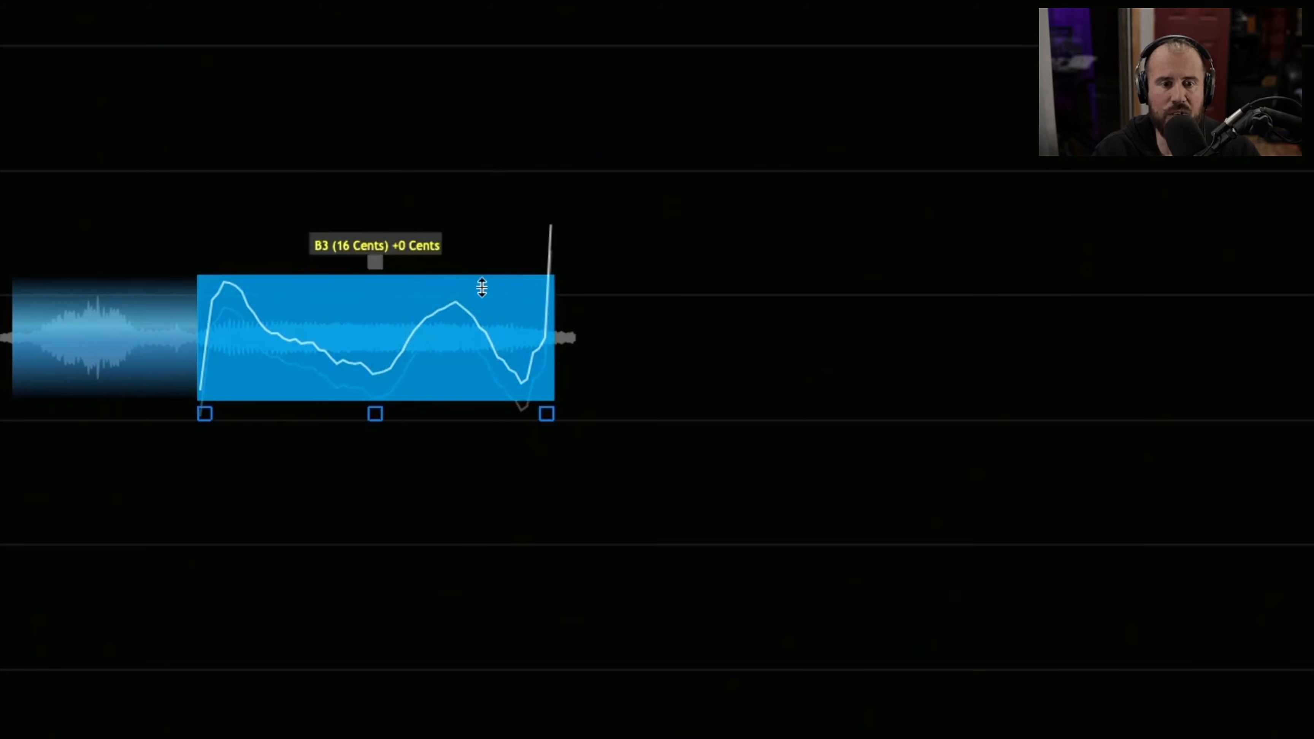
double_click(374, 322)
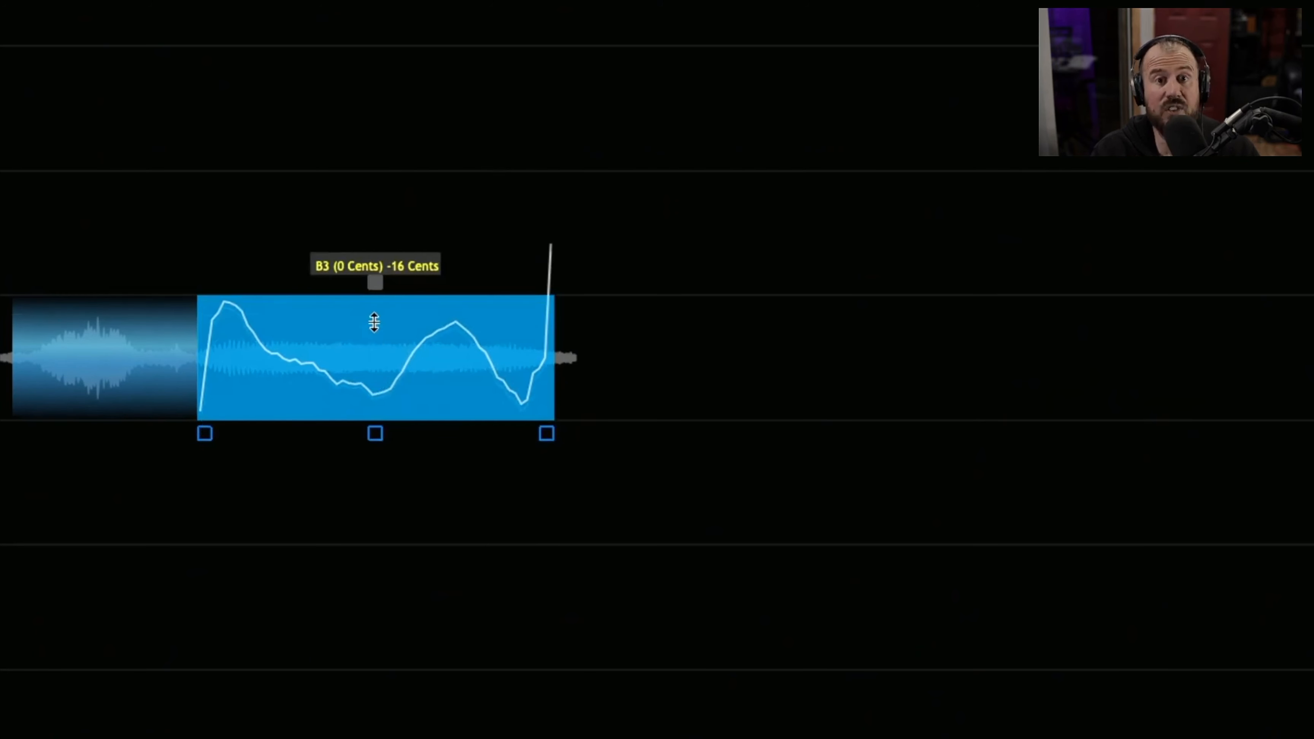
With the Shaper Tool, add control points to a wavy B3 note's pitch curve and slightly lower the point at its middle peak
right_click(382, 370)
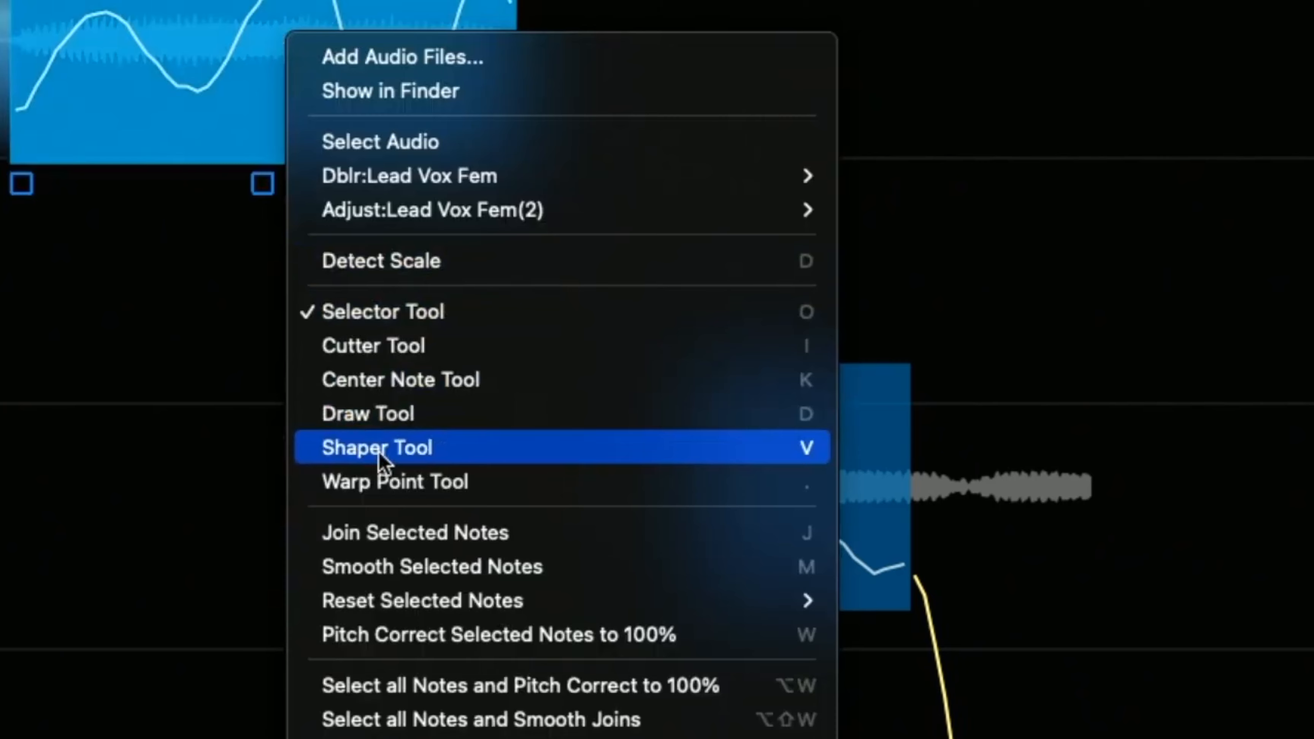
click(382, 447)
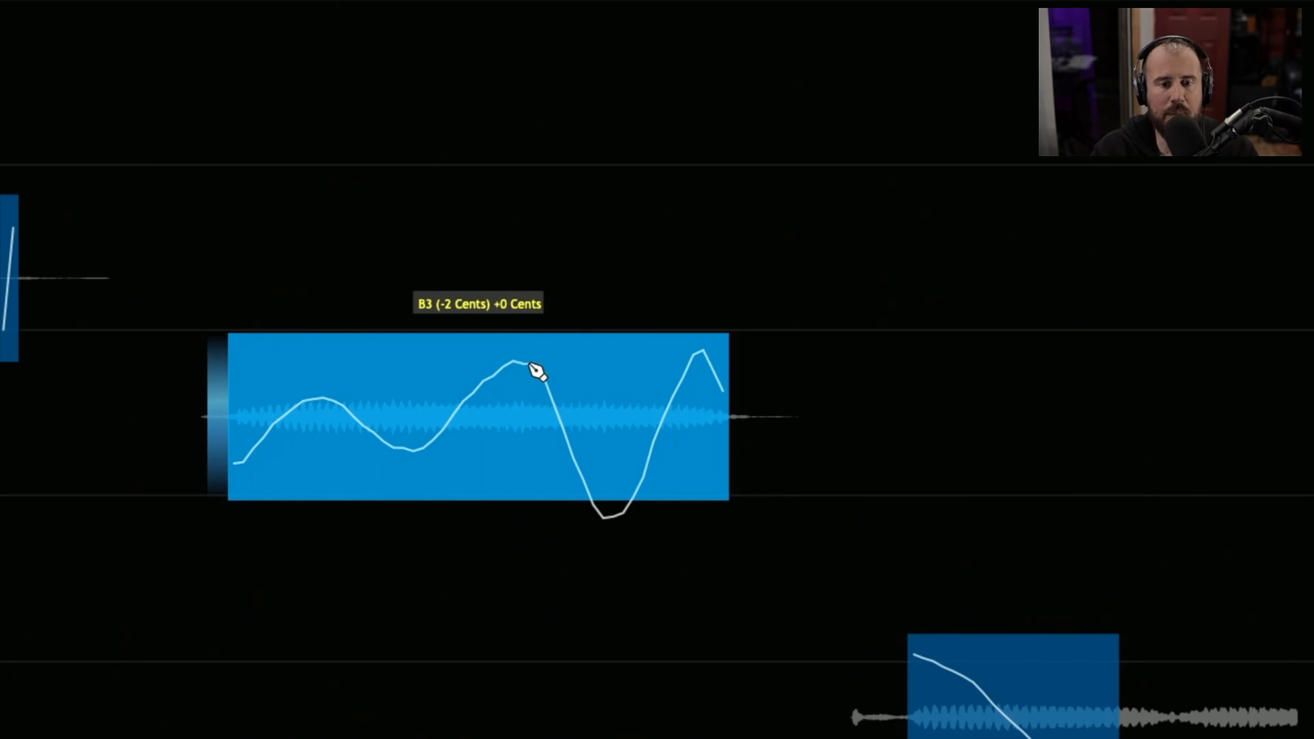
click(529, 364)
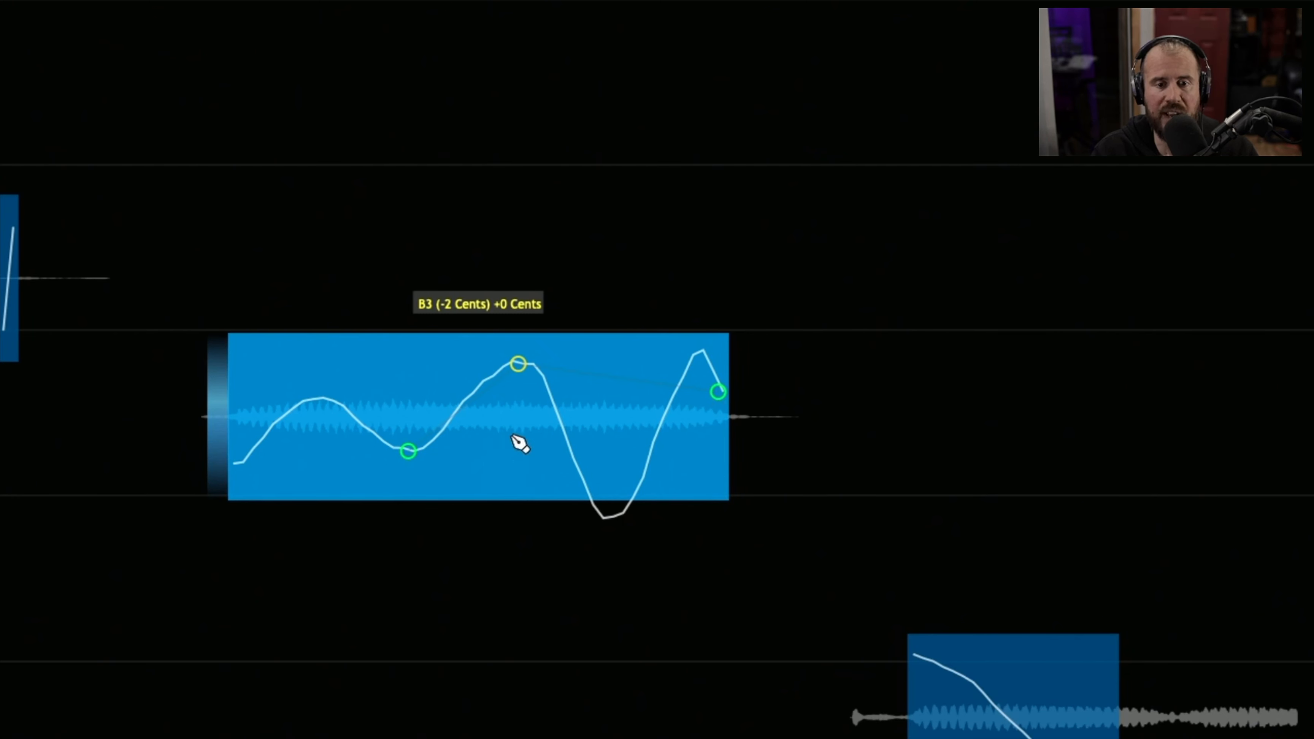
drag(517, 368, 523, 376)
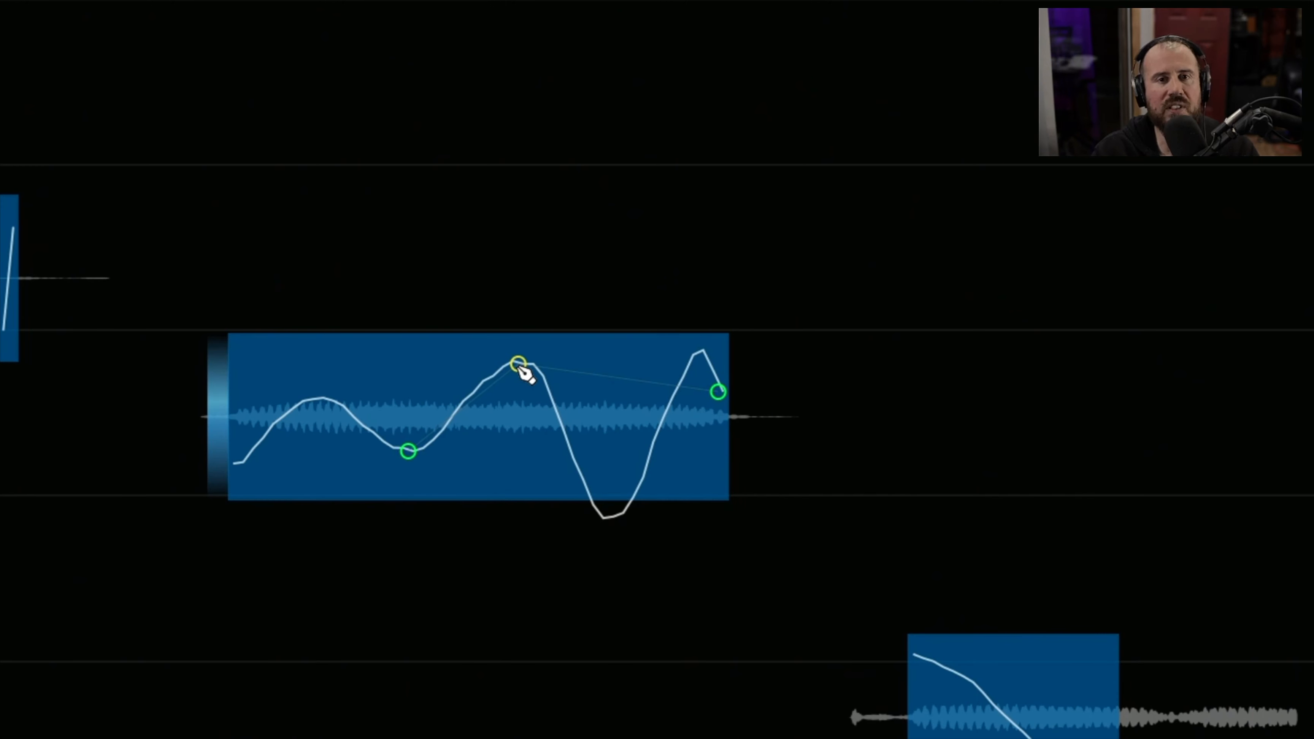
mouse_move(519, 365)
mouse_down()
mouse_move(519, 427)
mouse_move(519, 349)
mouse_move(519, 433)
mouse_move(519, 368)
mouse_up()
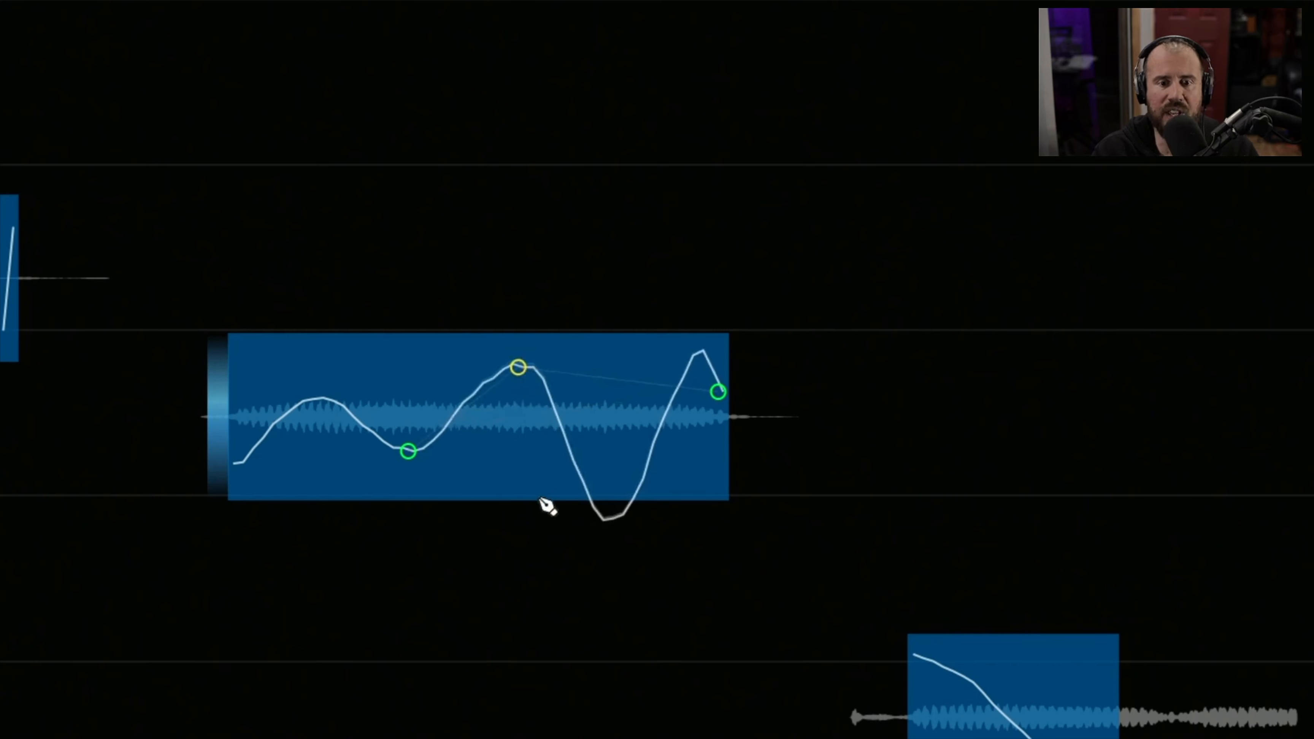
Add a control point at the wavy B3 note's deepest dip, raise the dip, and slightly lower the peaks on either side
click(608, 522)
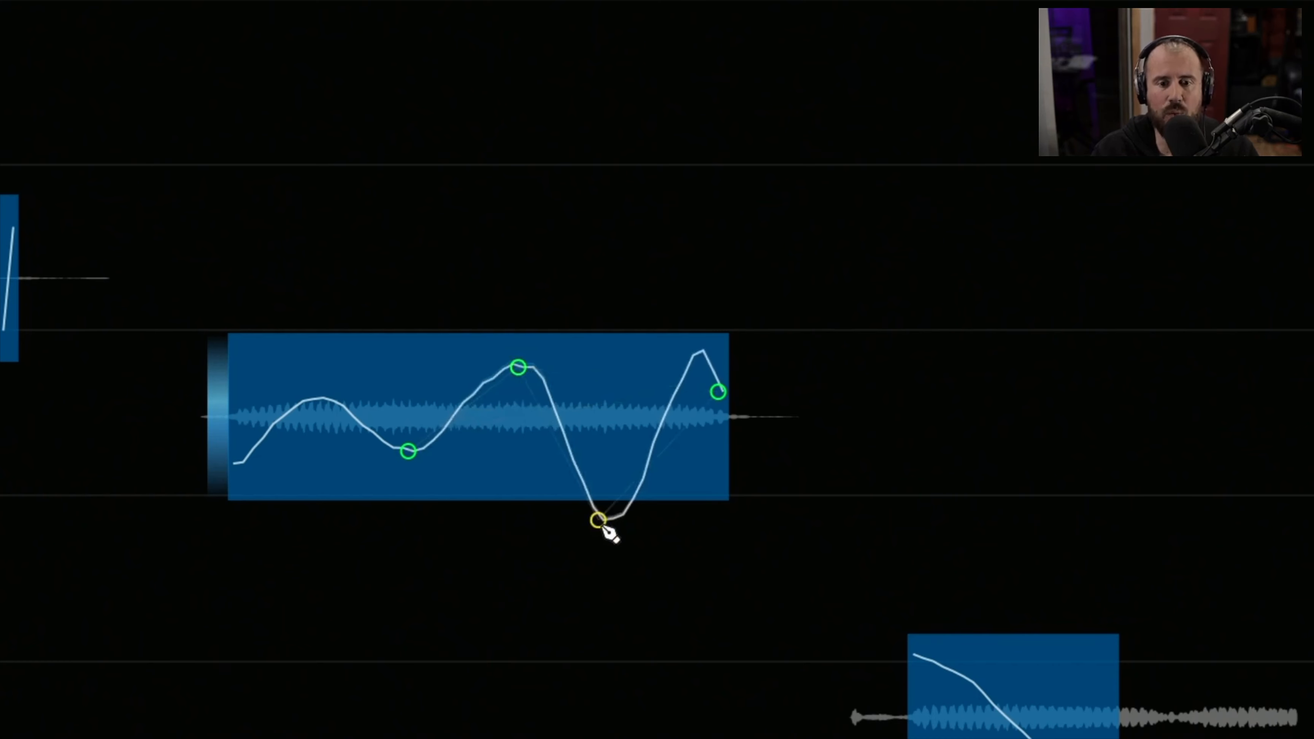
drag(603, 521, 595, 421)
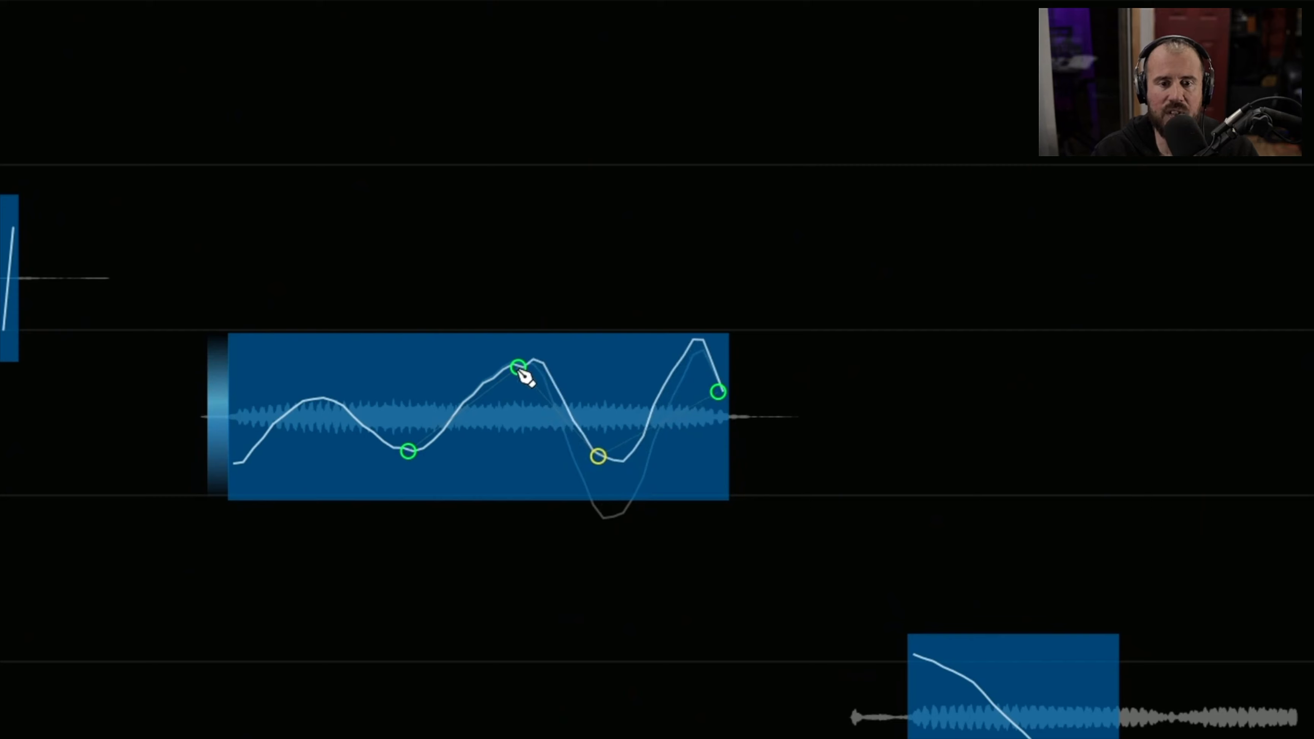
mouse_move(519, 368)
mouse_down()
mouse_move(520, 392)
mouse_move(522, 378)
mouse_up()
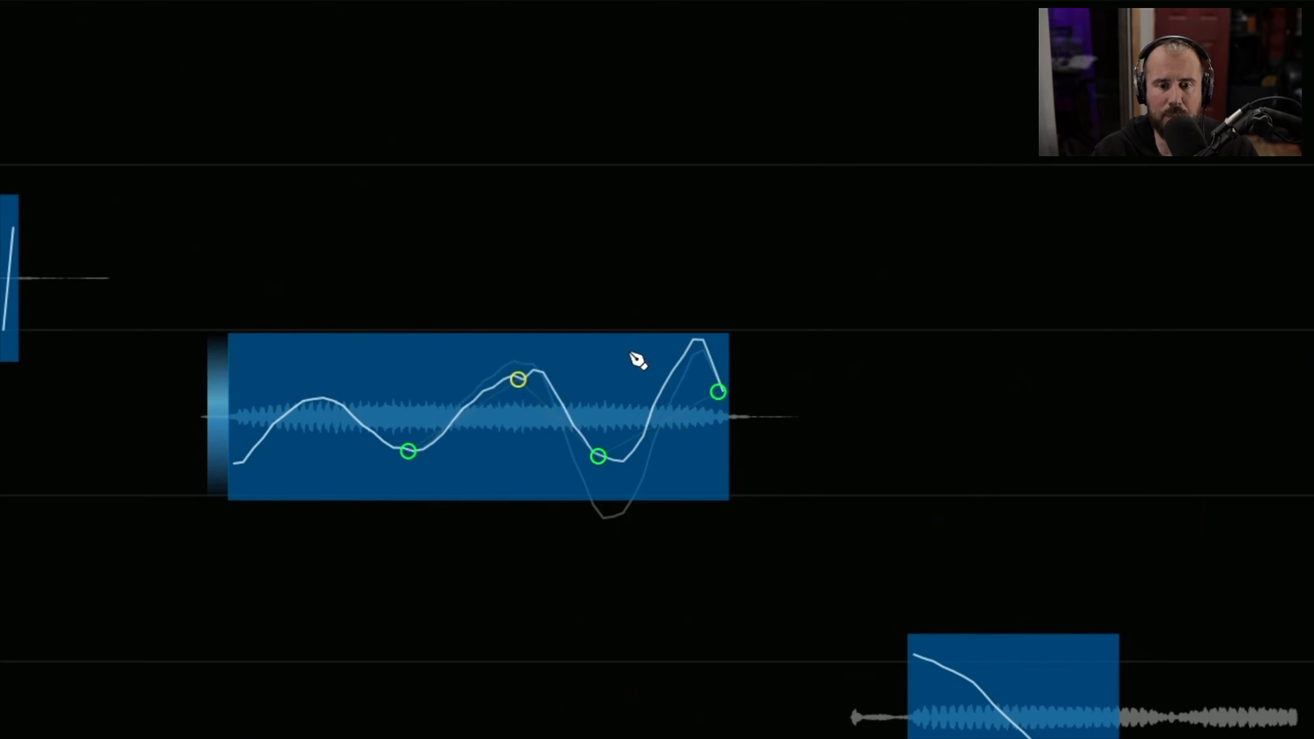
drag(689, 342, 690, 353)
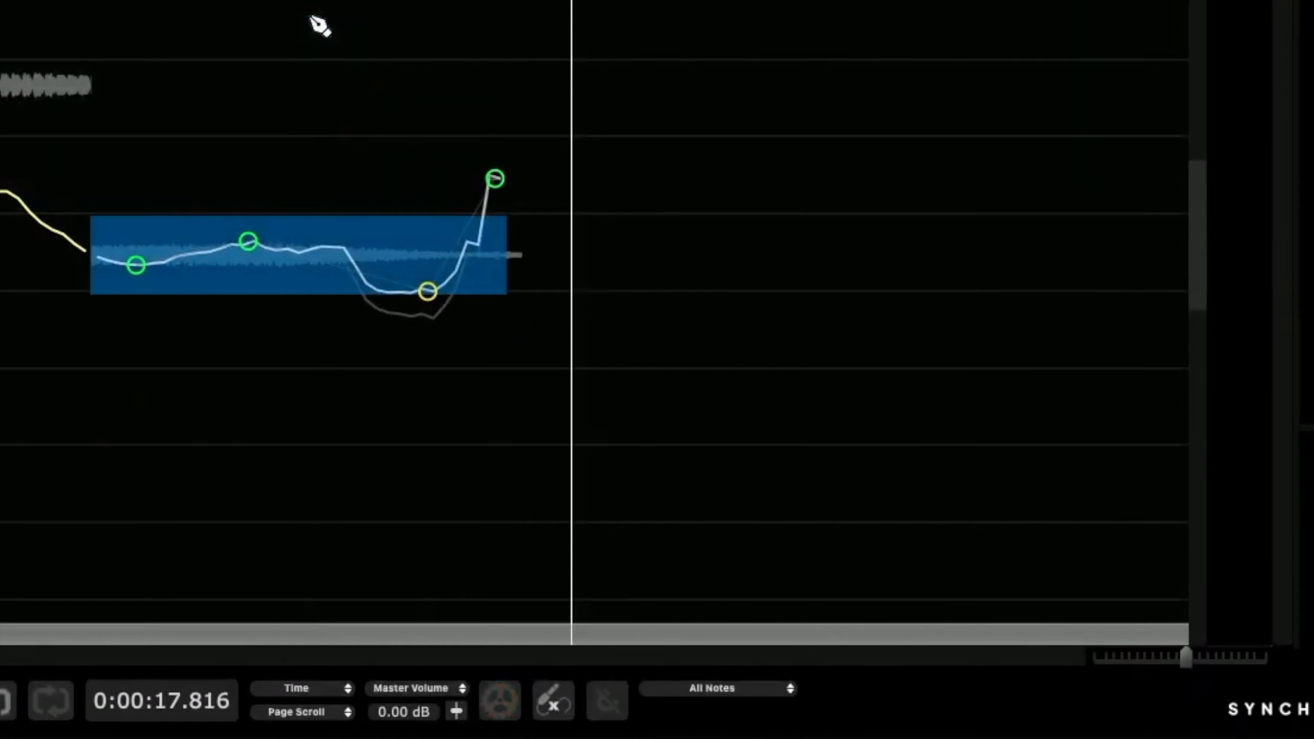
With the Center Note Tool, raise the last G3 note's correction, and set the wavy B3 note's correction to 53.0% and drift to -200.0%
right_click(662, 332)
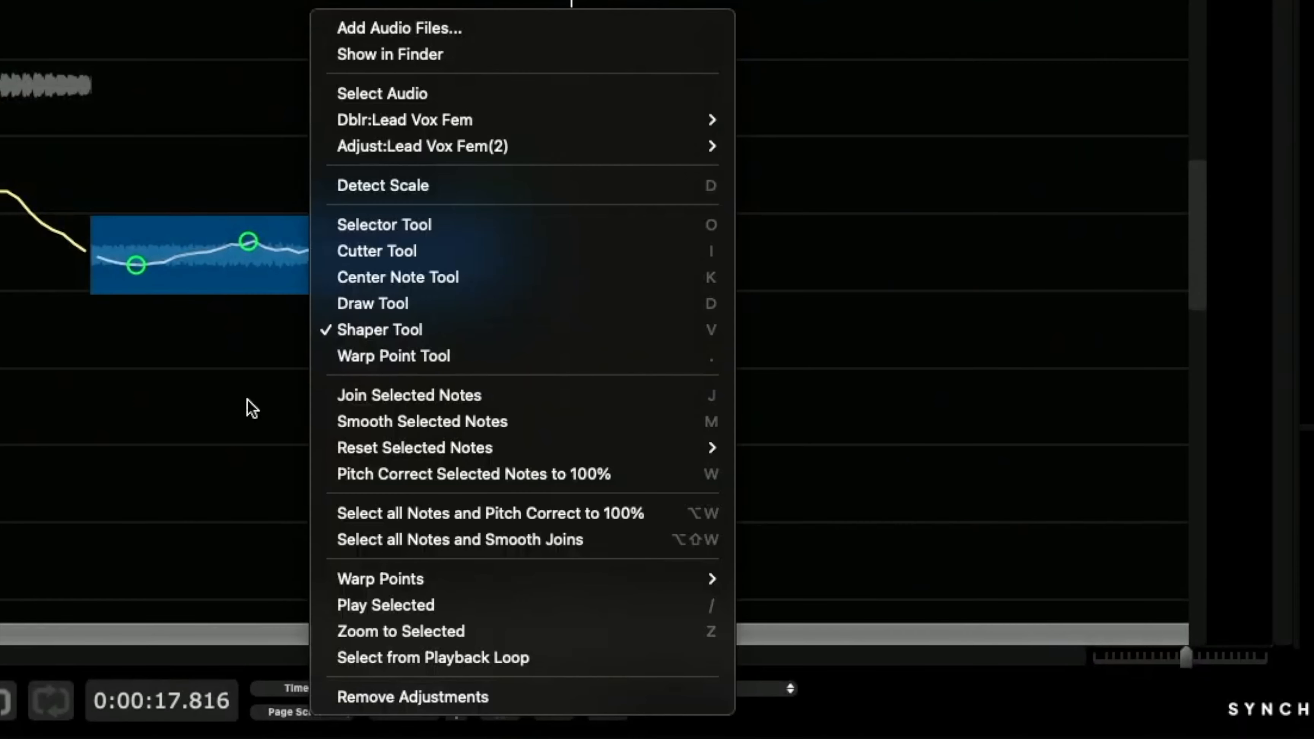
click(428, 280)
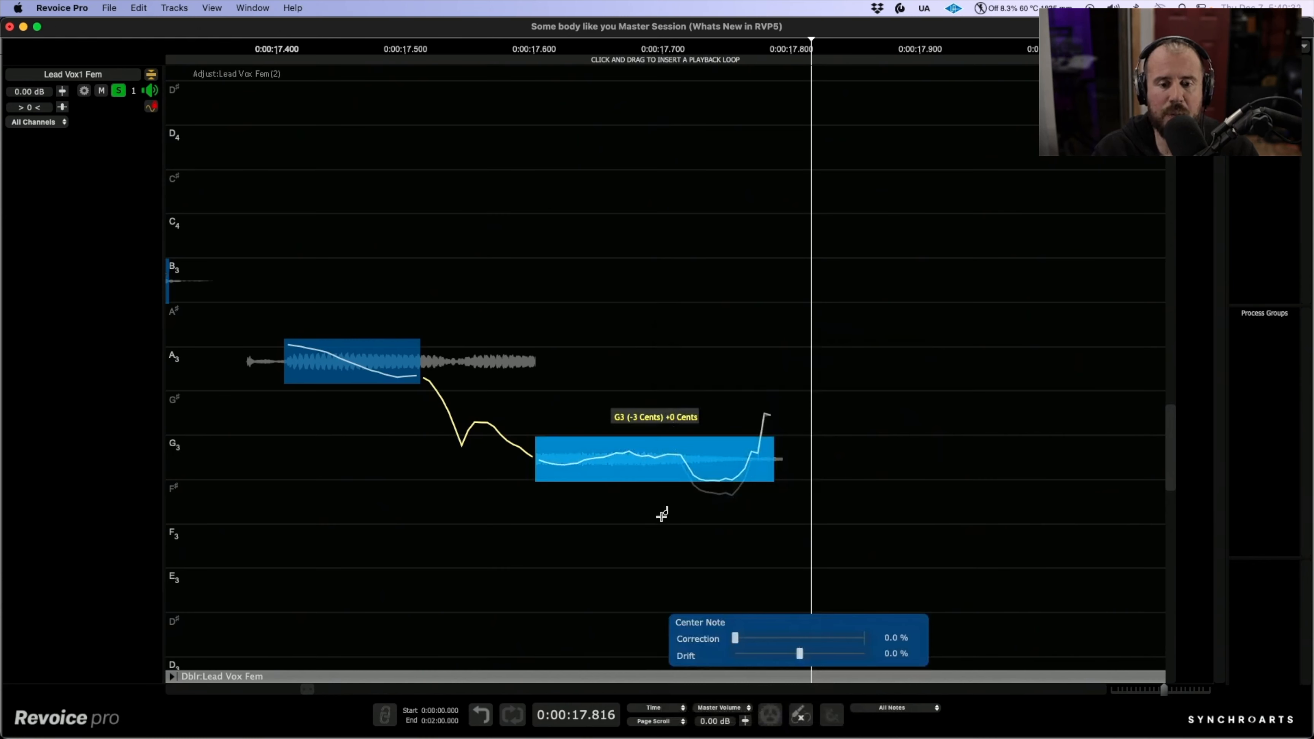
mouse_move(735, 637)
mouse_down()
mouse_move(805, 635)
mouse_move(737, 639)
mouse_up()
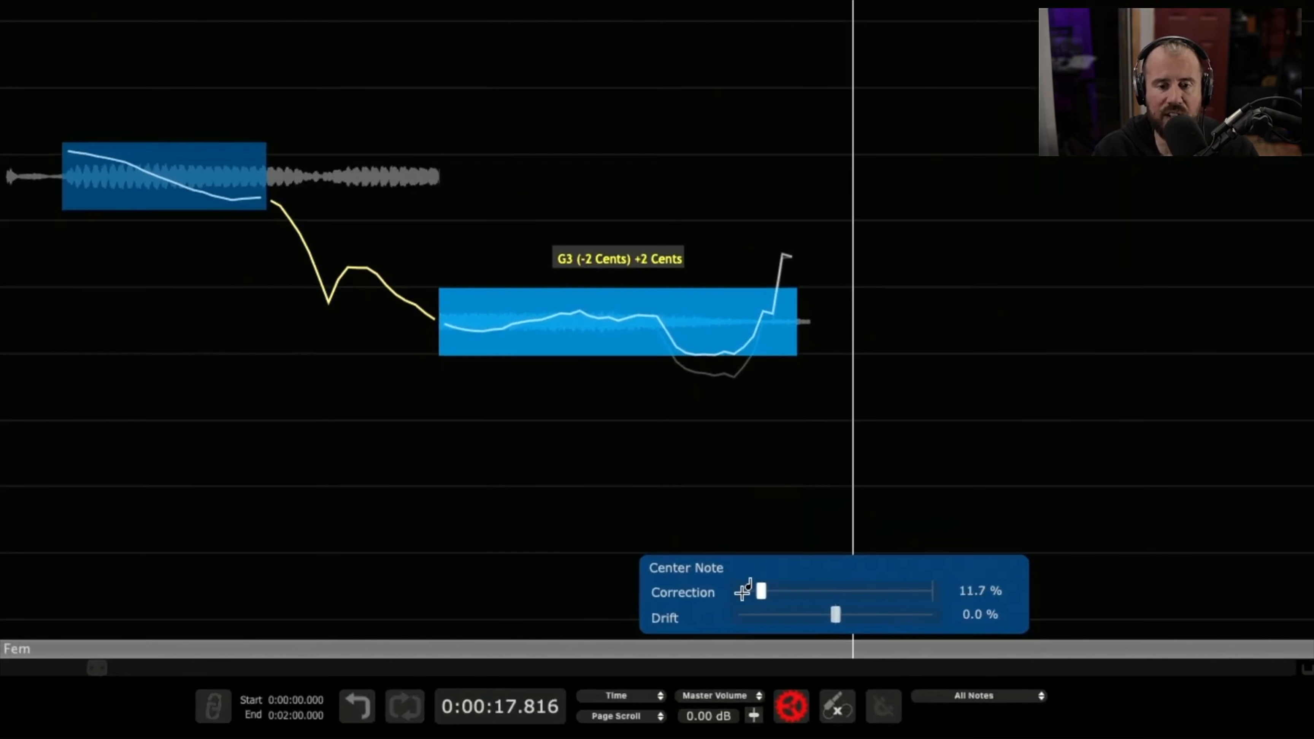
drag(742, 592, 1036, 585)
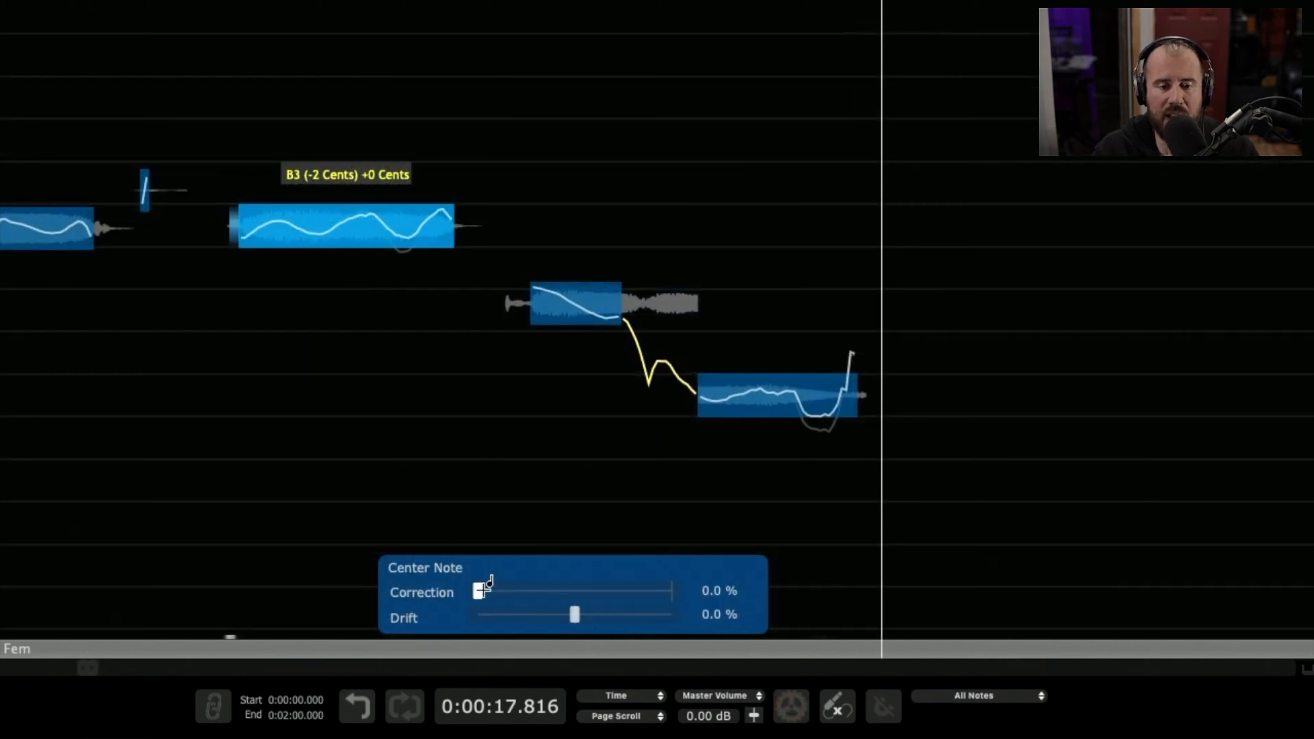
drag(480, 590, 468, 614)
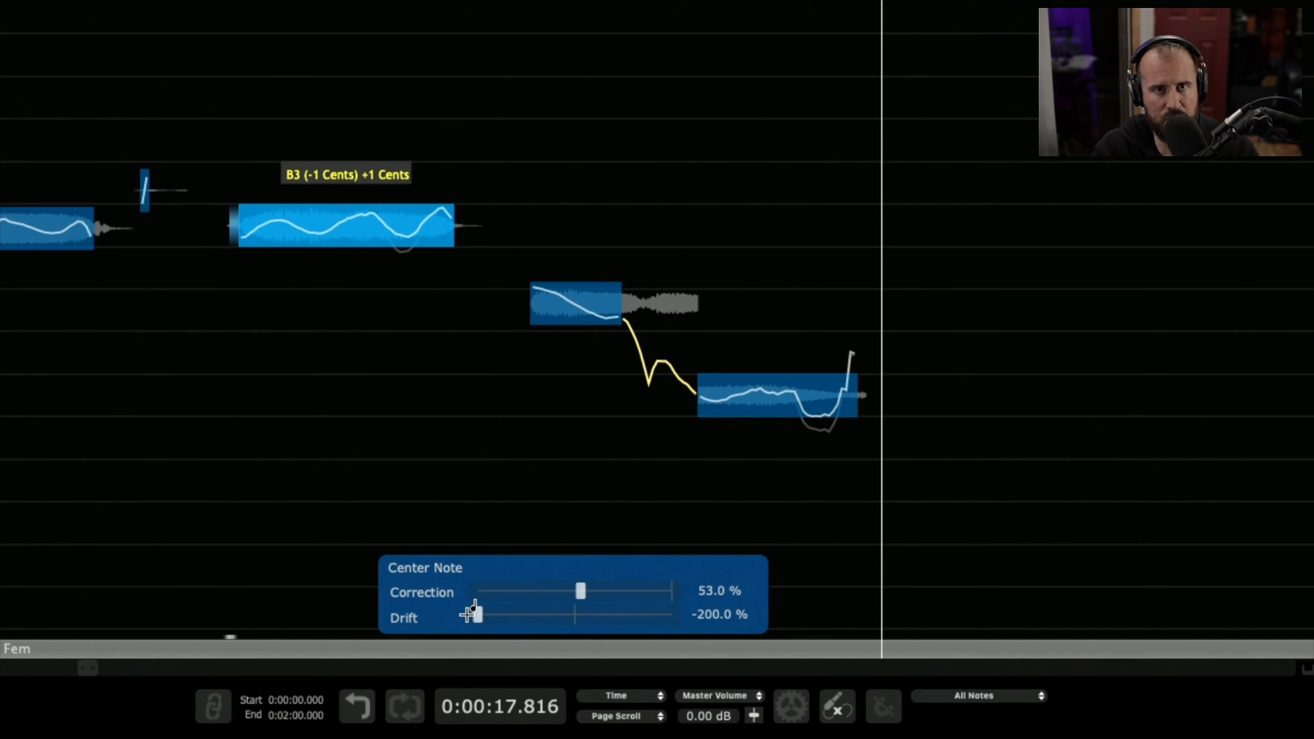
Select the phrase's notes, try moving the start of the D4 note before the highest peak later in time, and undo it
right_click(476, 405)
click(513, 318)
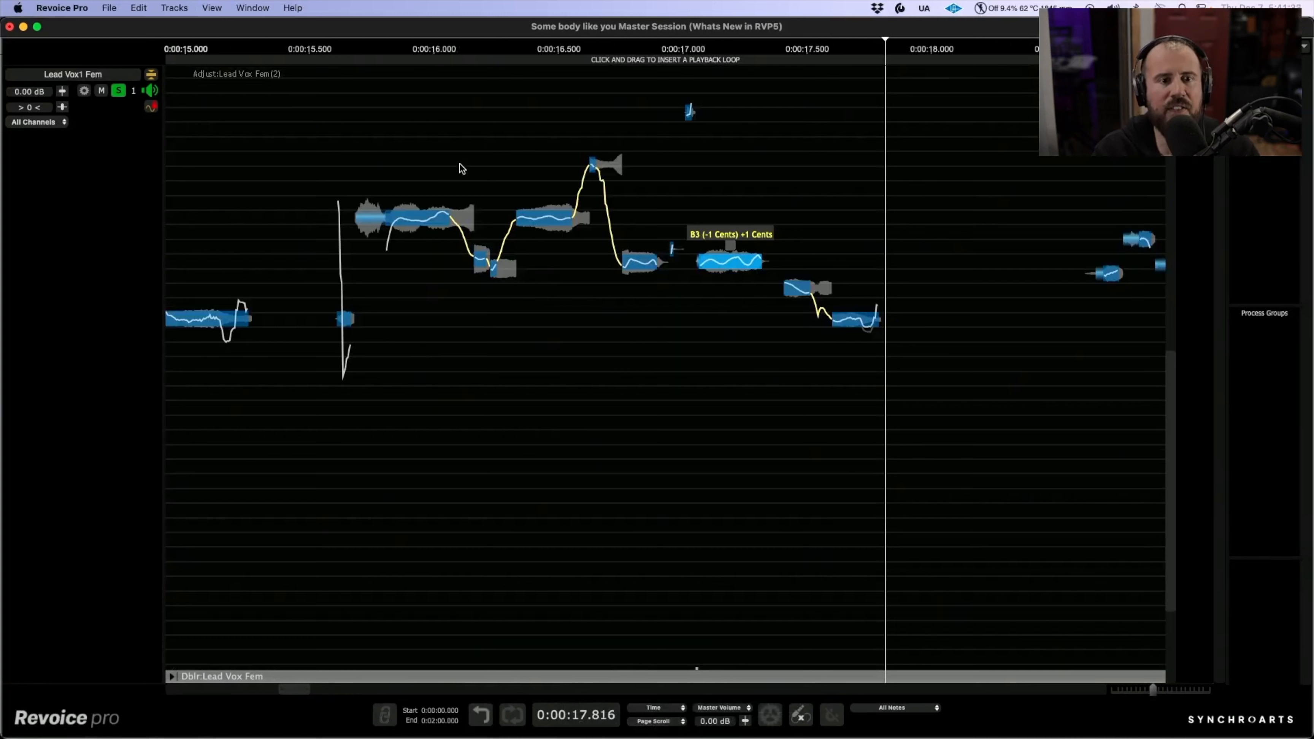
click(352, 172)
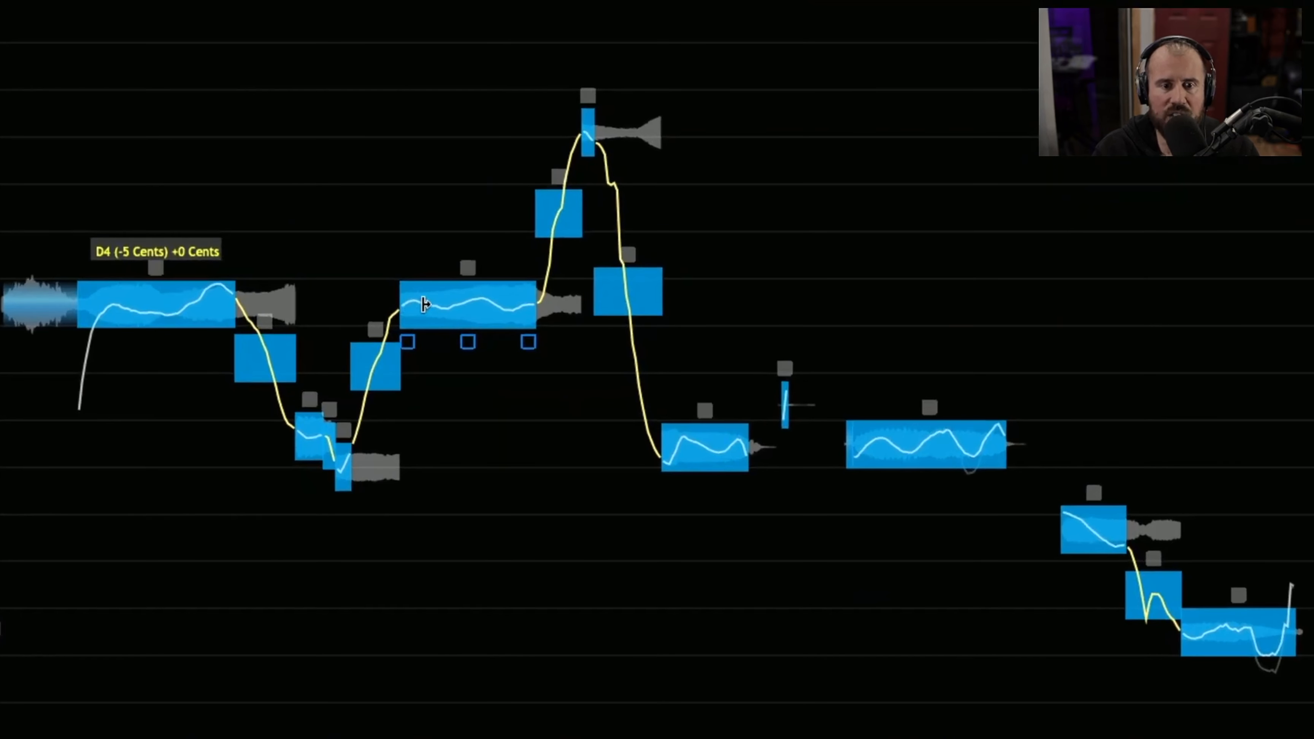
drag(188, 65, 1211, 715)
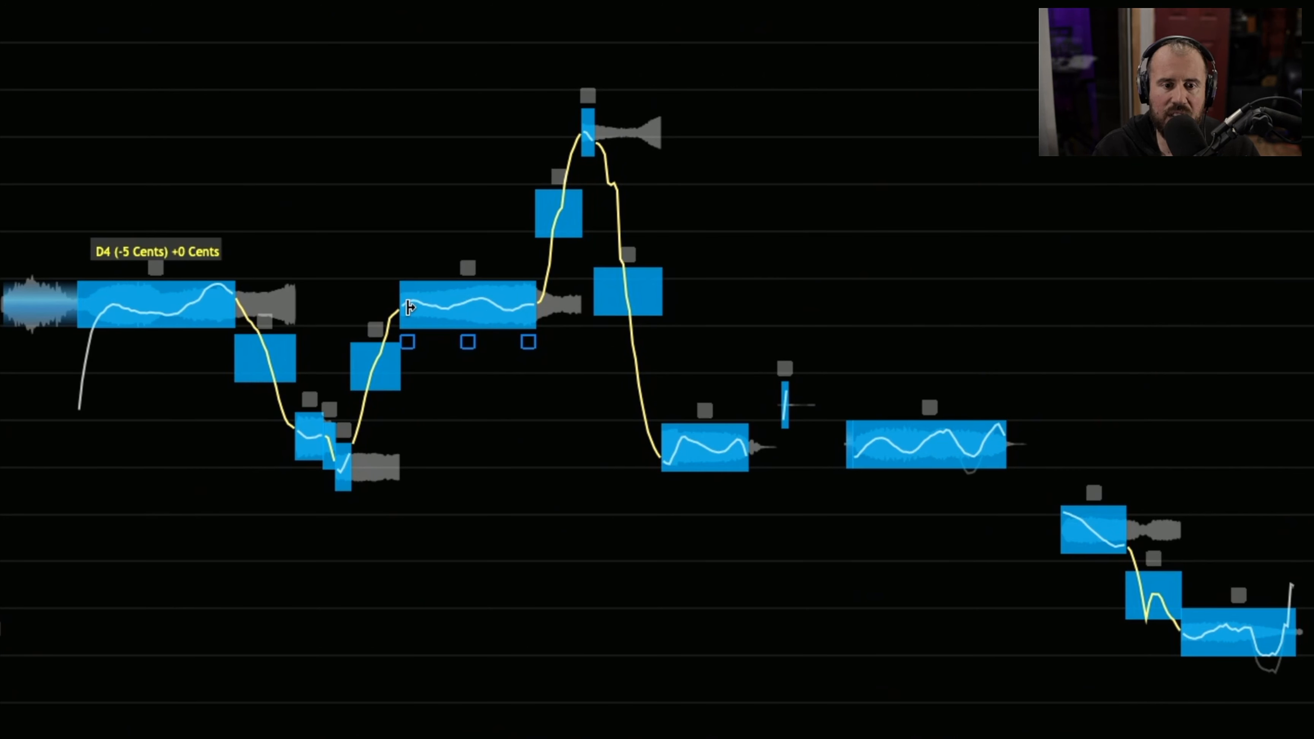
drag(408, 307, 488, 309)
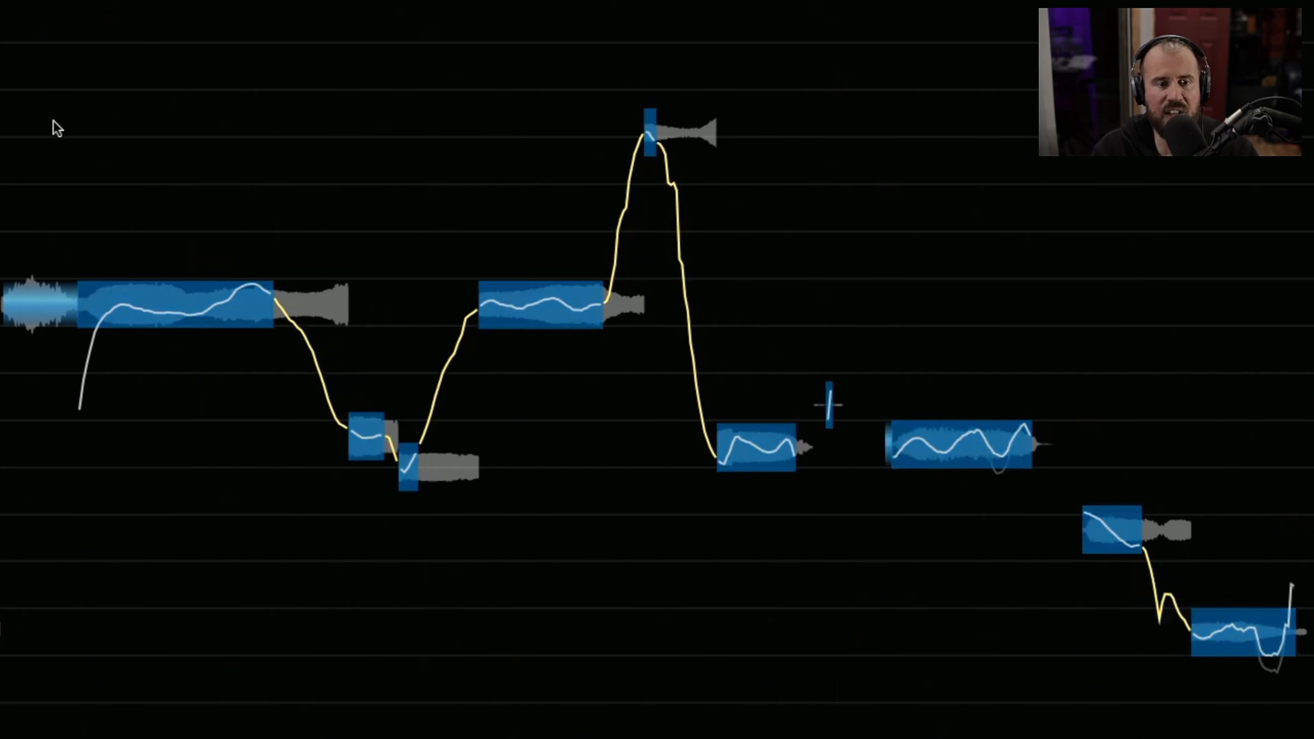
key(ctrl+z)
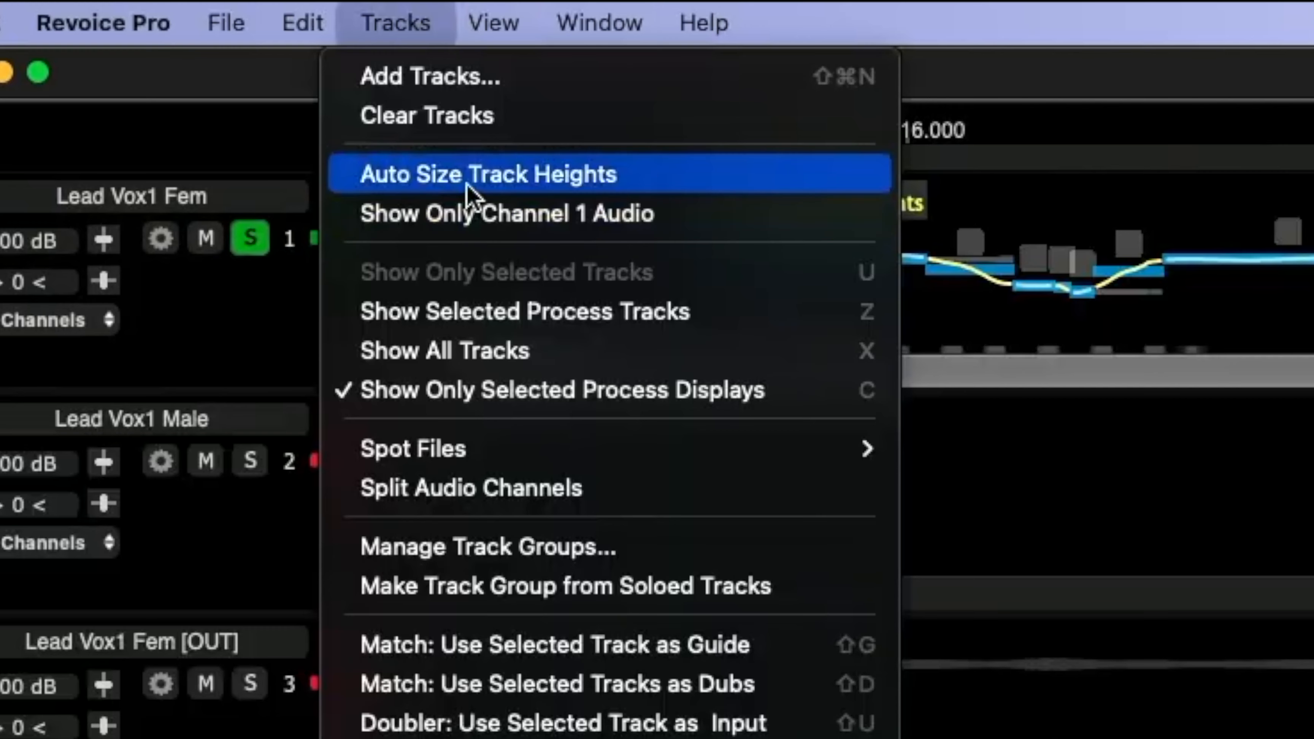
Auto-size the track heights while several tracks of the session are shown
click(595, 186)
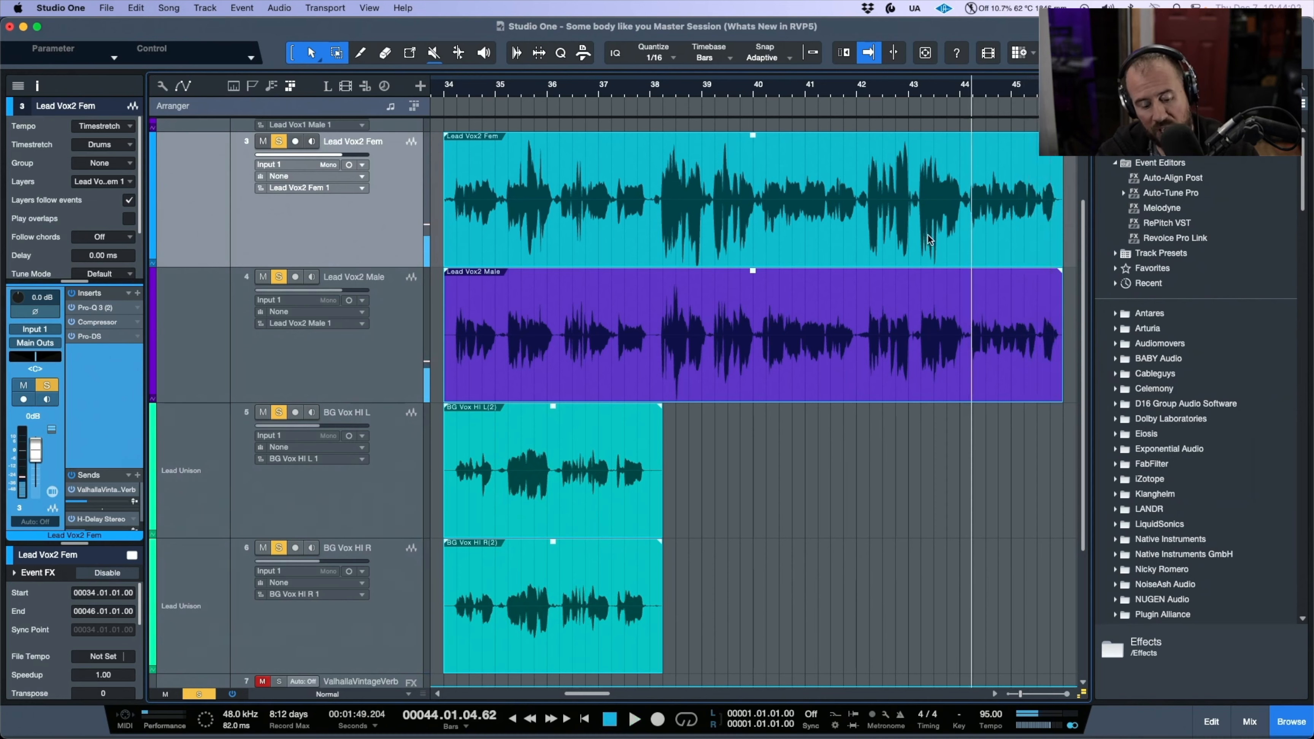
In Studio One, unsolo Lead Vox2 Fem and Lead Vox2 Male, and toggle solo on the BG Vox HI L and BG Vox HI R tracks
key(s)
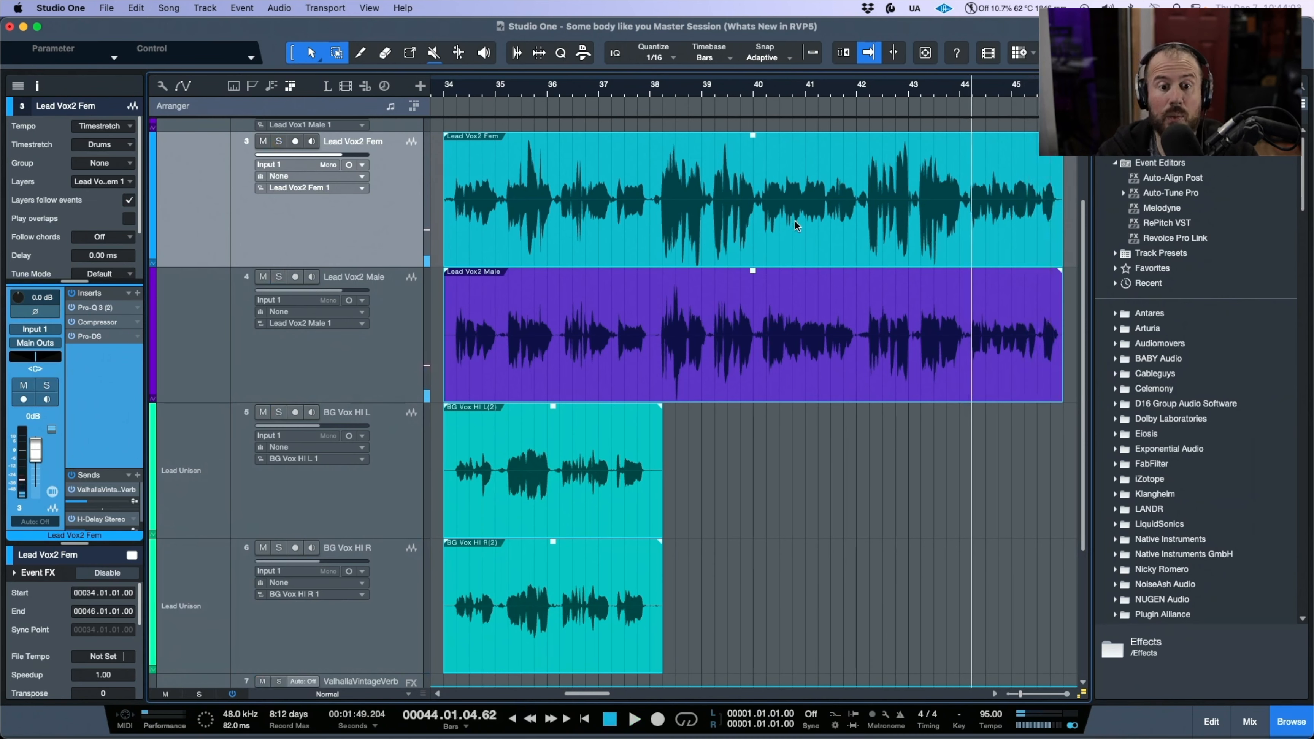
click(729, 210)
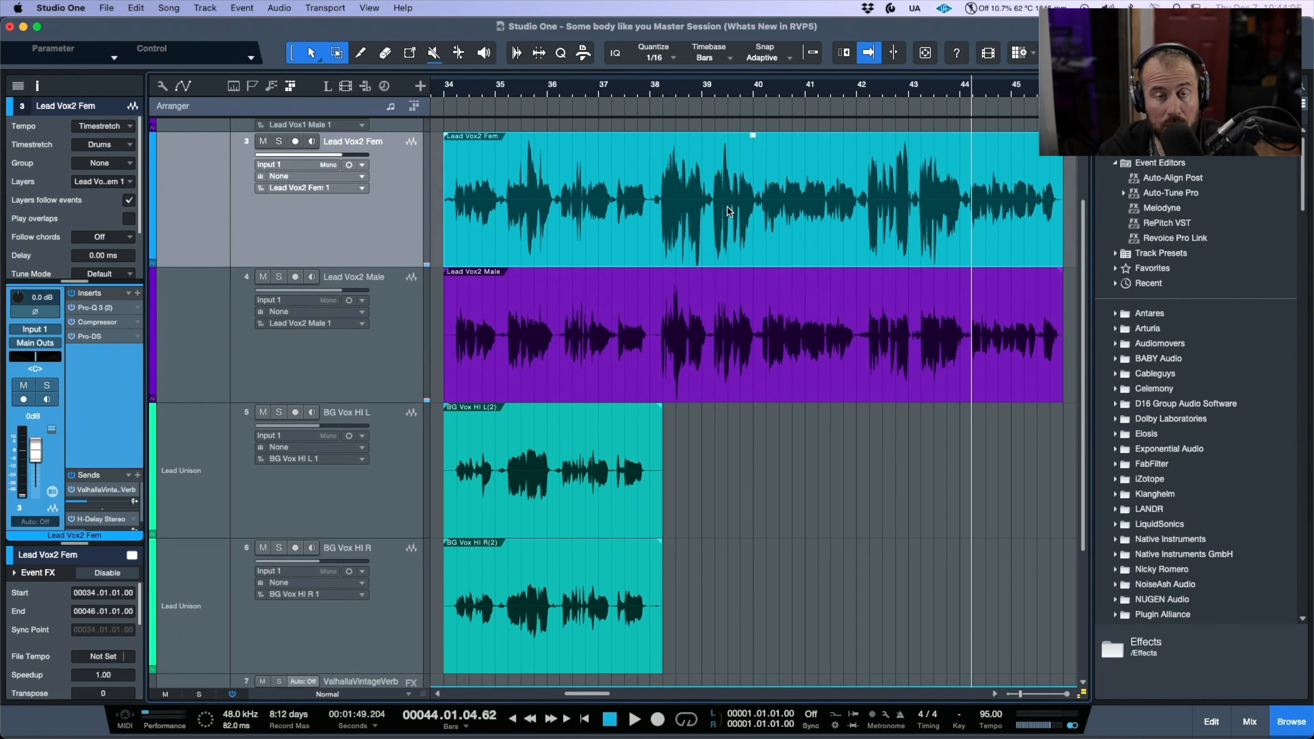
click(656, 386)
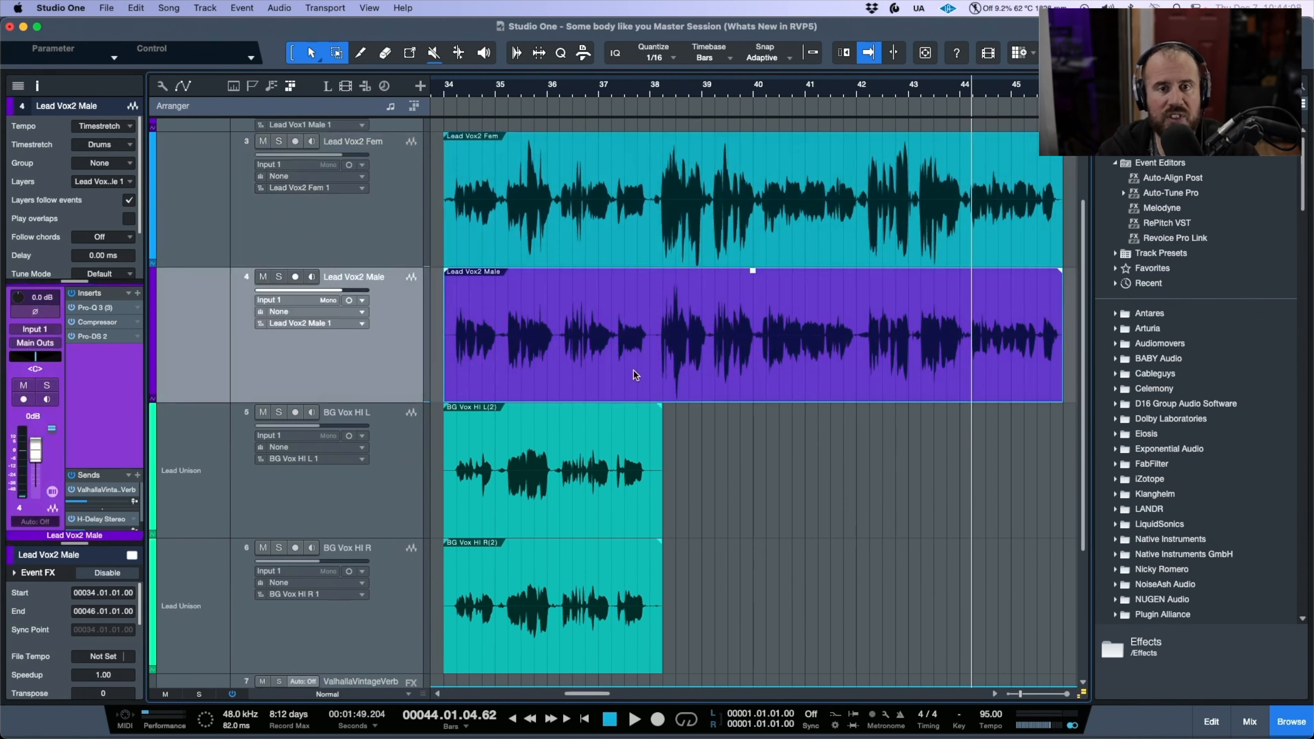
drag(689, 513, 641, 575)
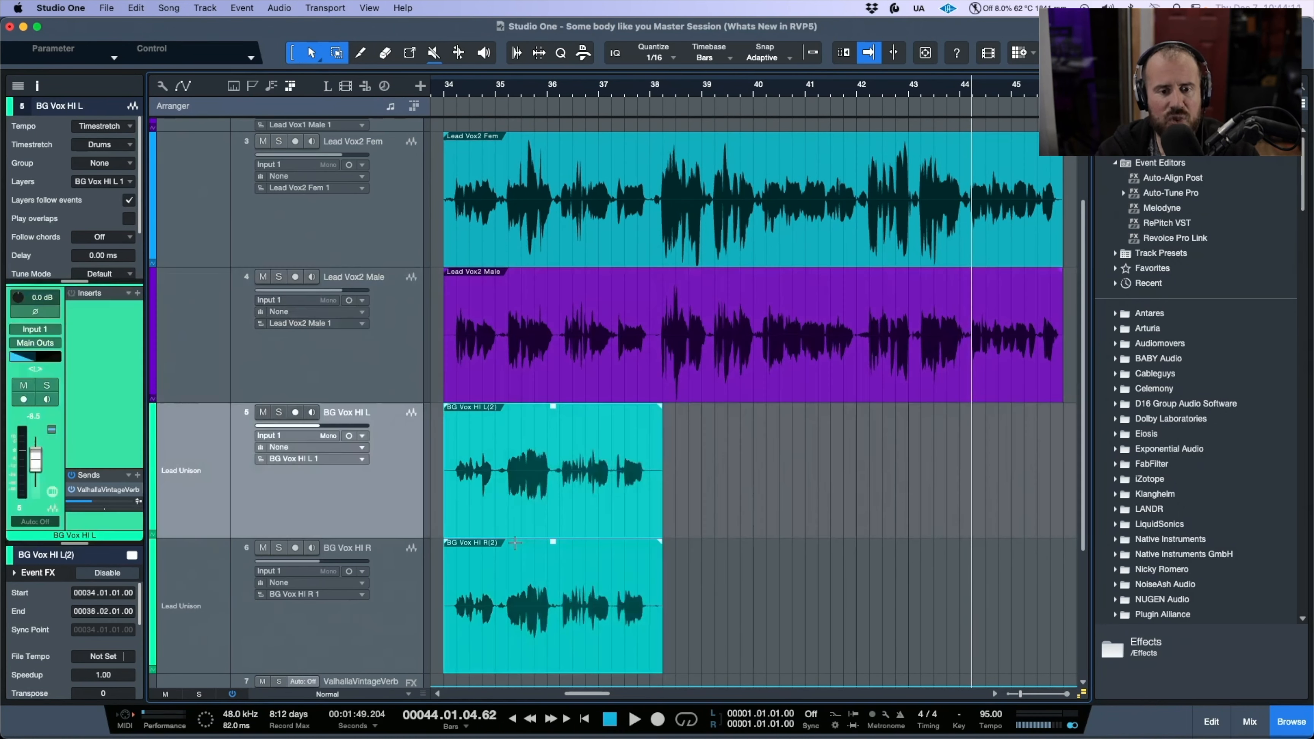
click(279, 412)
click(279, 547)
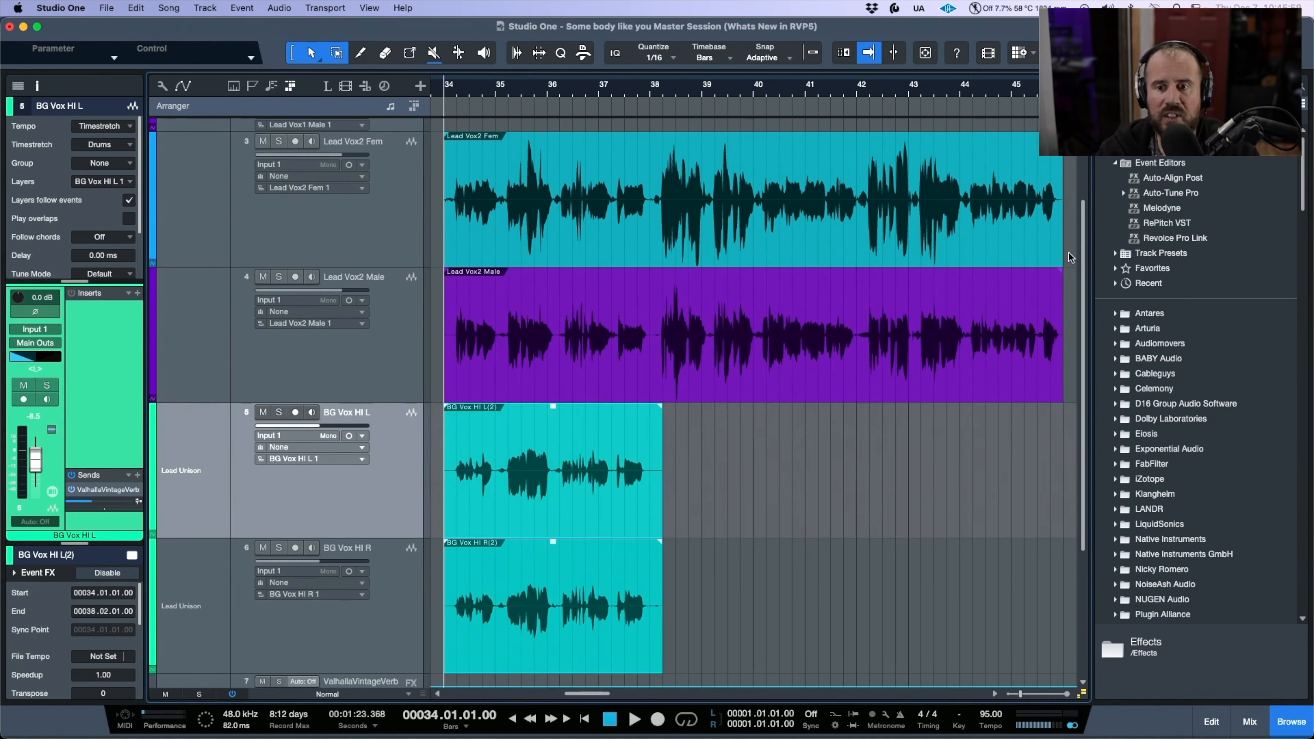
Capture the two Lead Vox2 and two BG Vox HI events with the Revoice Pro Link effect and switch to Revoice Pro
drag(1070, 257, 454, 596)
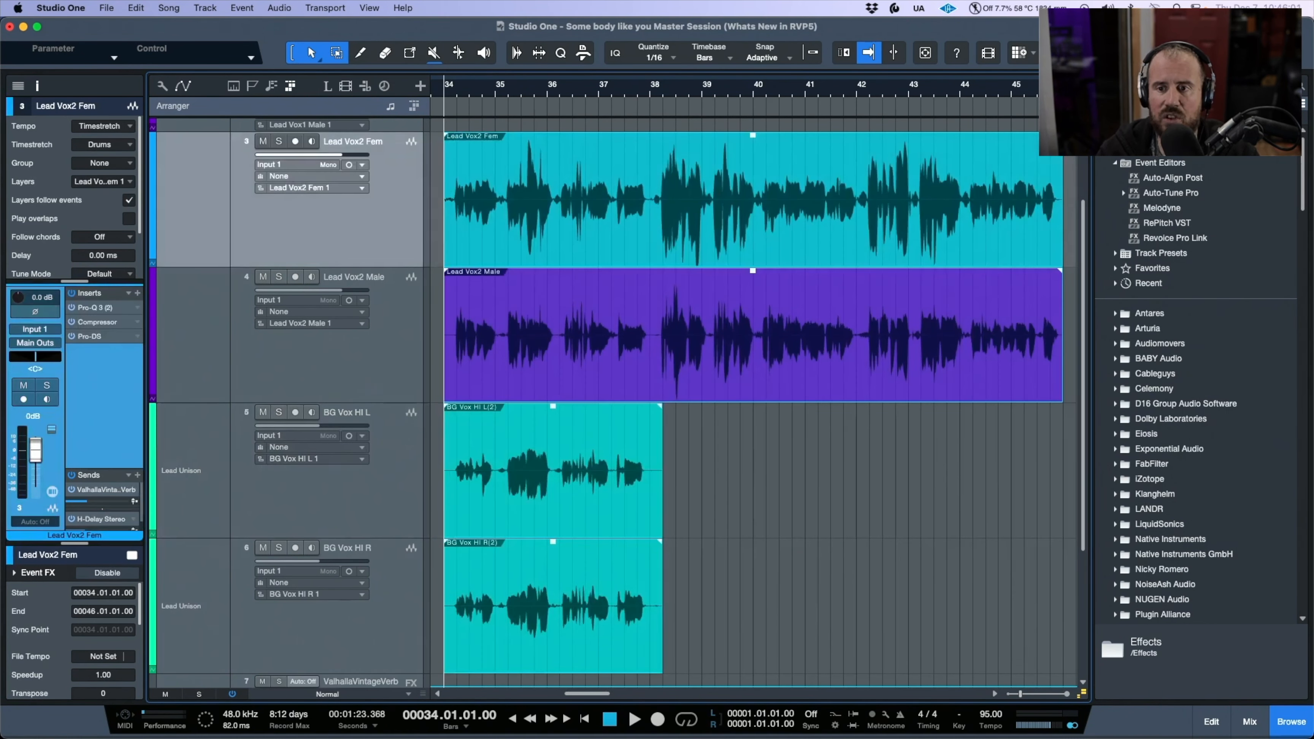
drag(1174, 238, 834, 244)
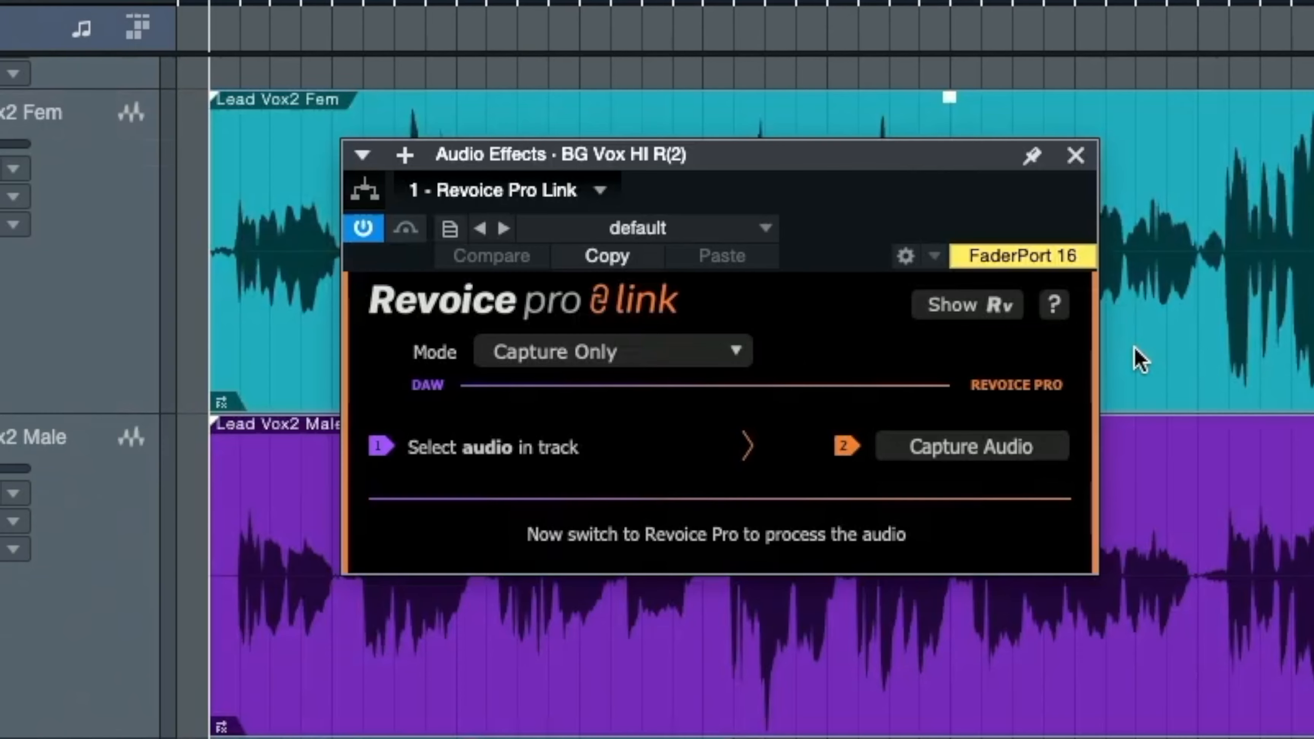
click(949, 314)
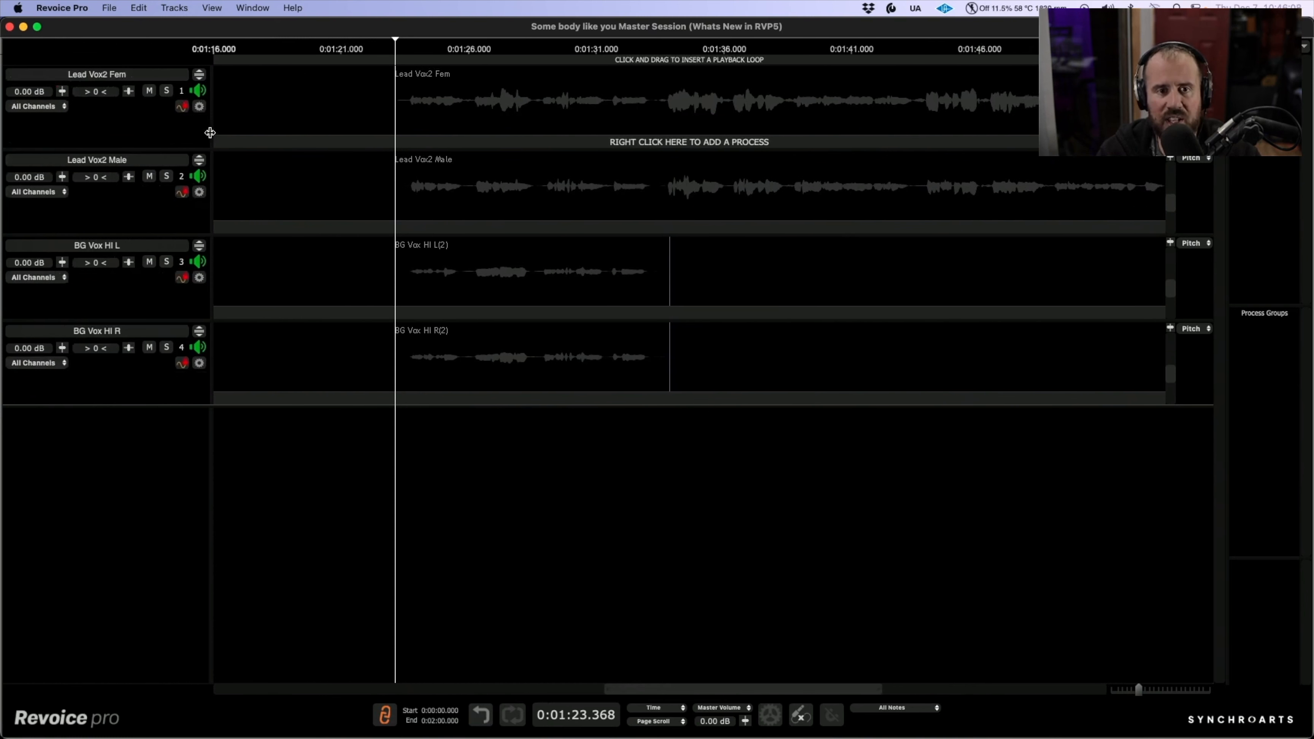
Auto-size the heights of the four captured vocal tracks
click(173, 8)
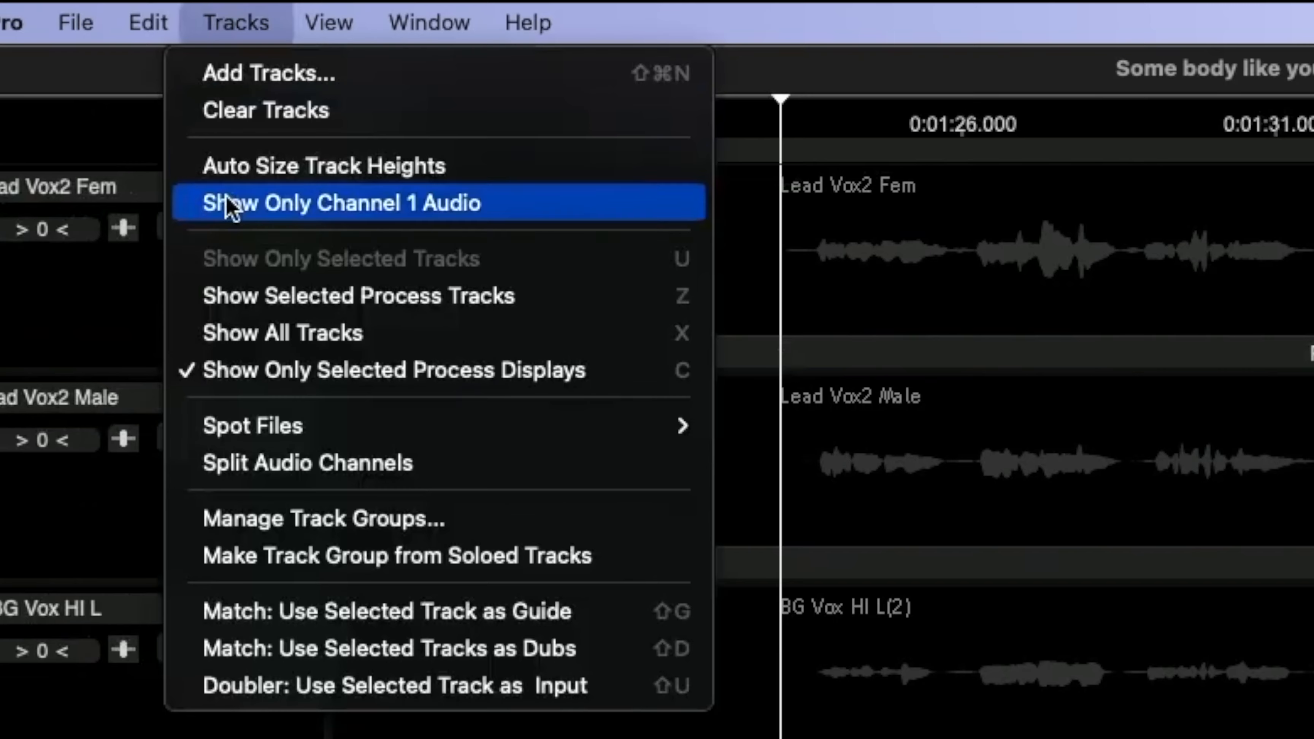
click(272, 178)
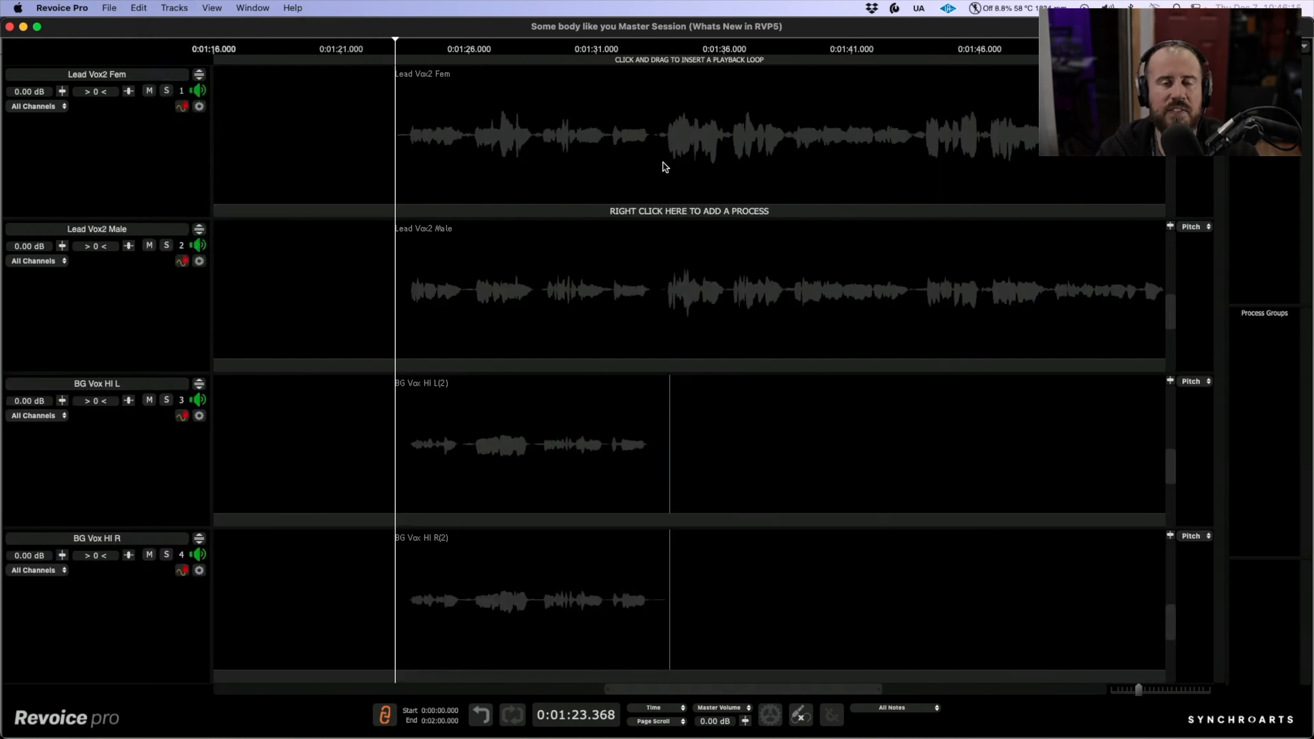
Select the Lead Vox2 Fem audio, solo its track and maximize it to fill the track view
scroll(646, 154, right, 5)
scroll(645, 155, right, 1)
click(600, 180)
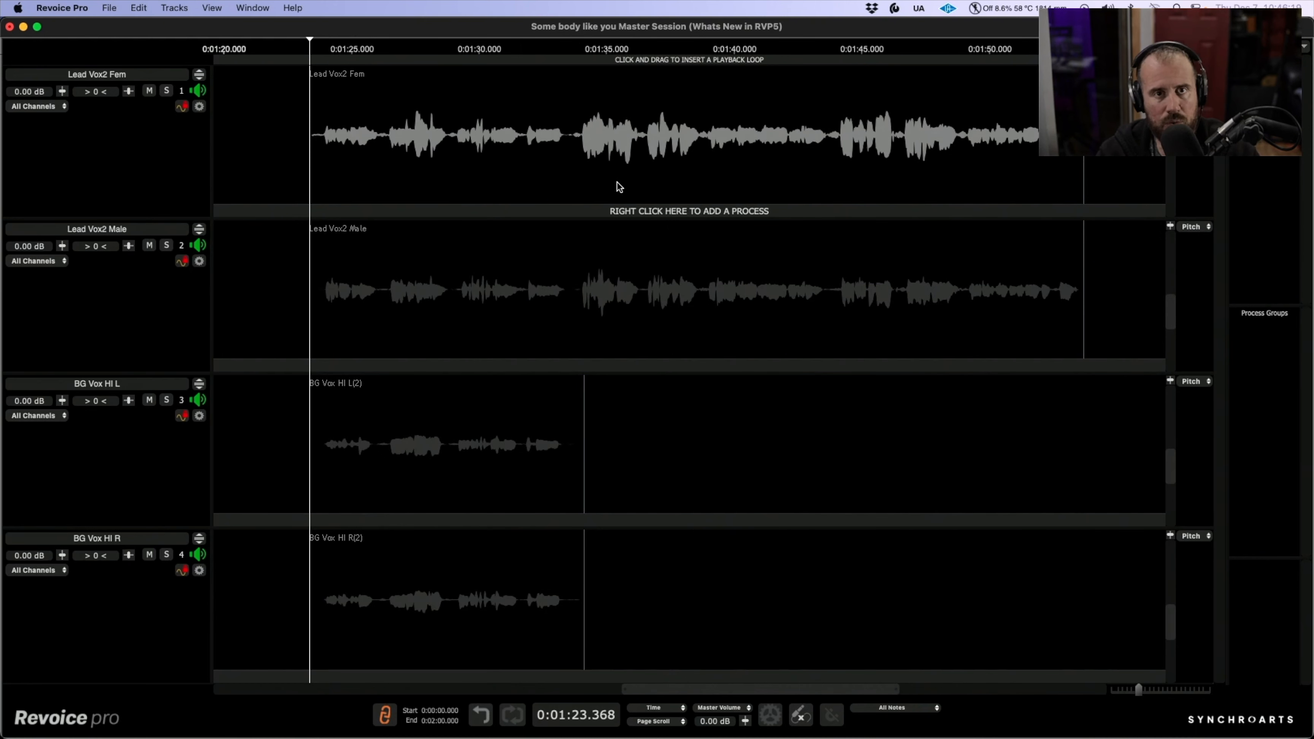
click(166, 90)
click(200, 74)
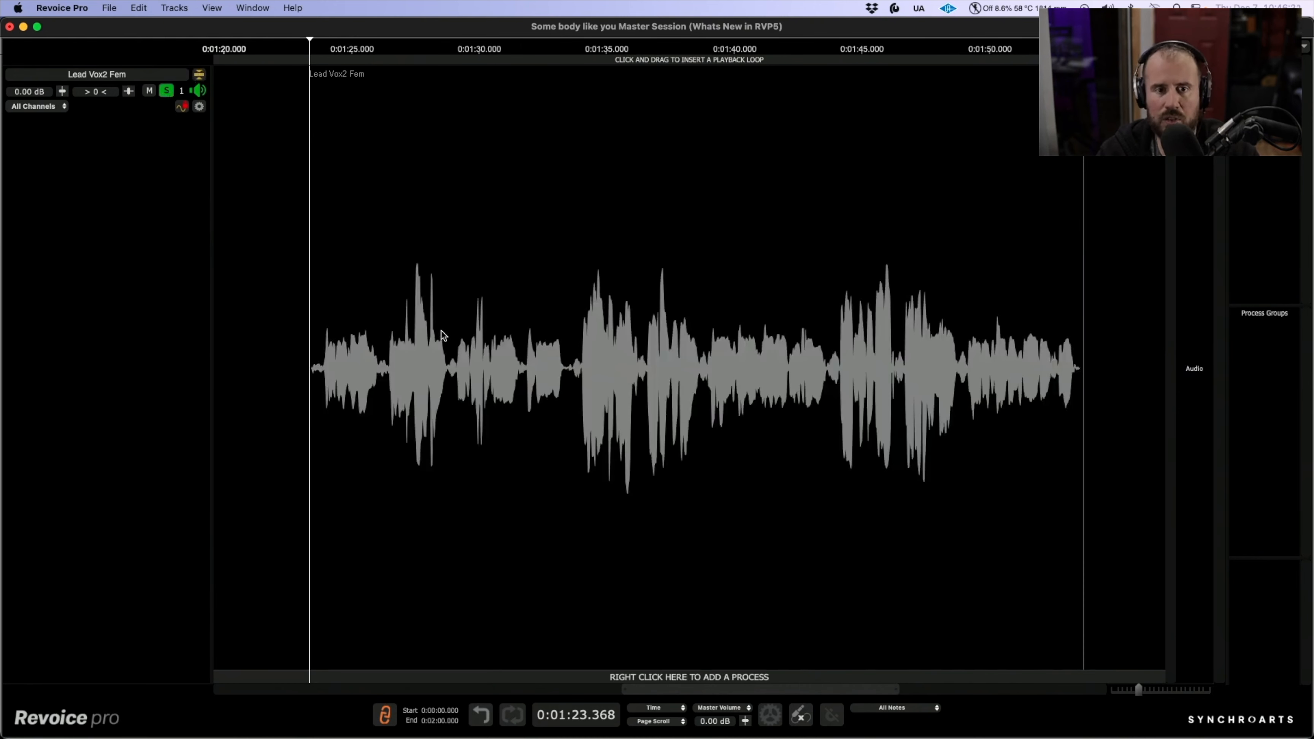
Apply Adjust Pitch / Timing / Level to Lead Vox2 Fem and set its selected notes' correction to 96.4% with the Center Note Tool
right_click(492, 302)
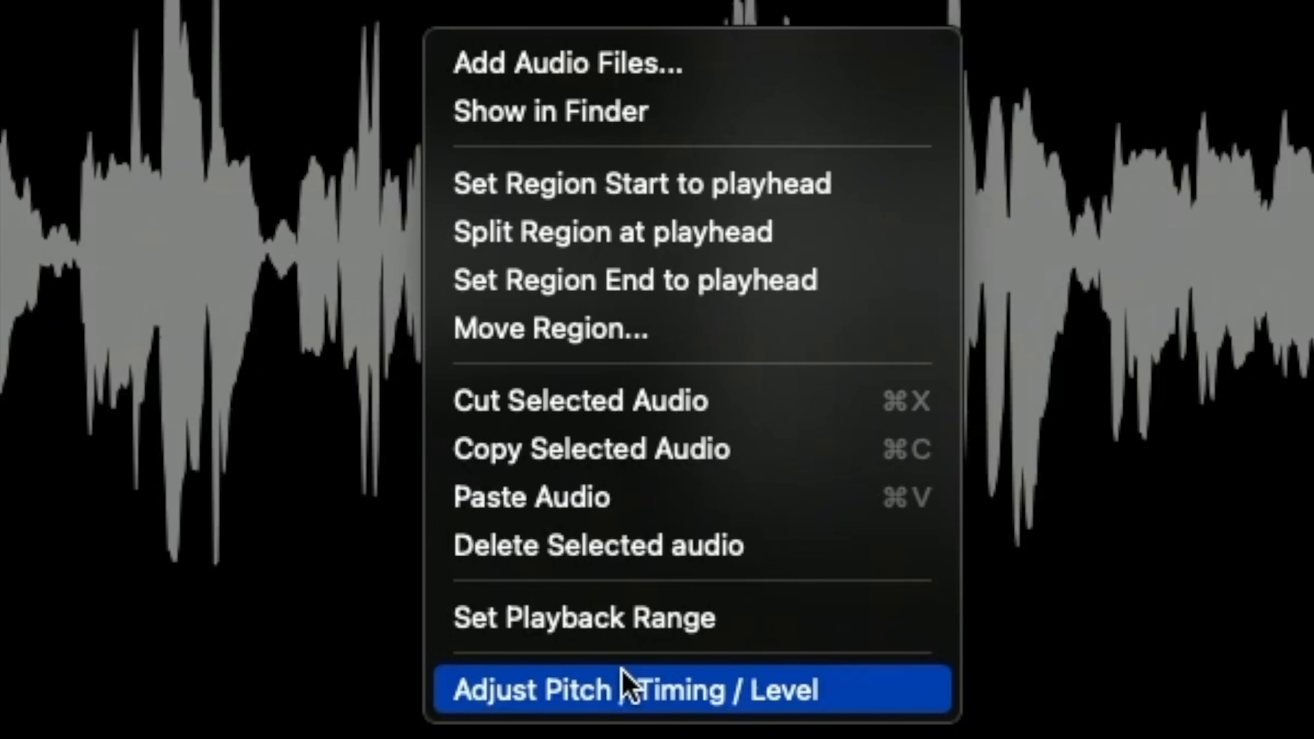
click(660, 701)
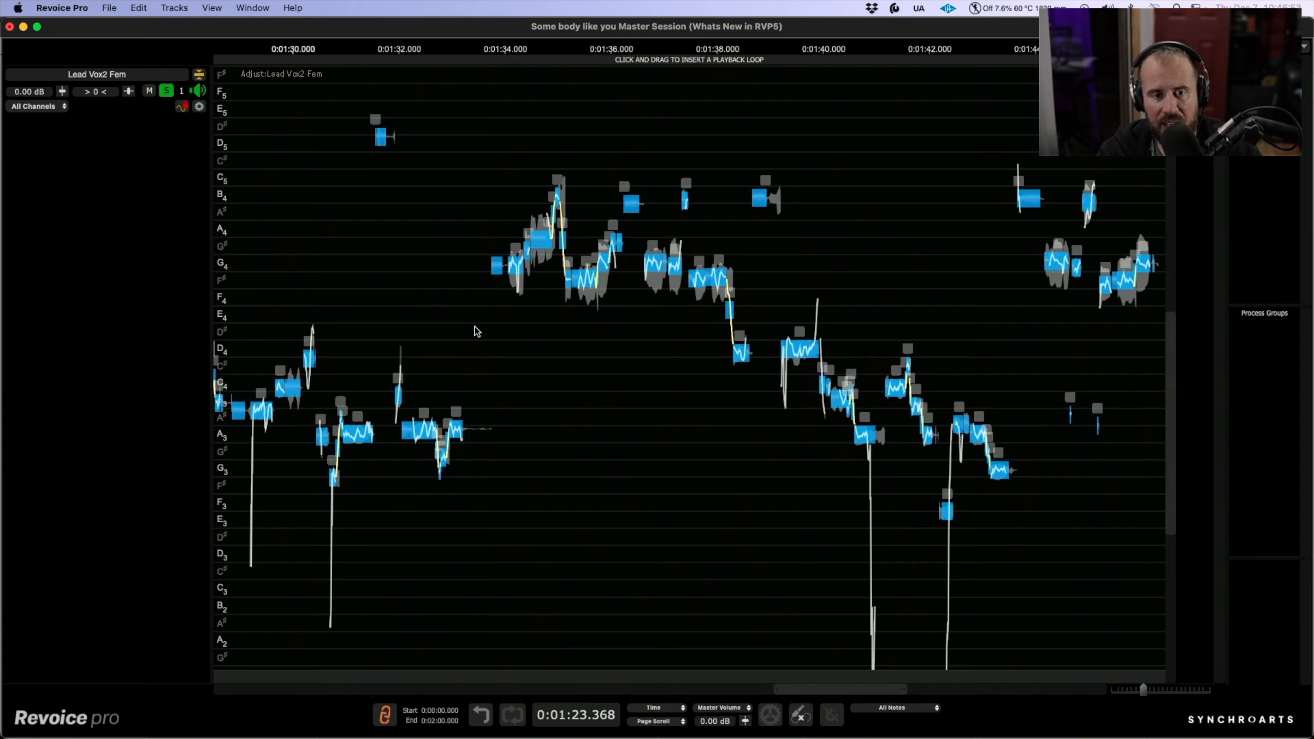
right_click(475, 329)
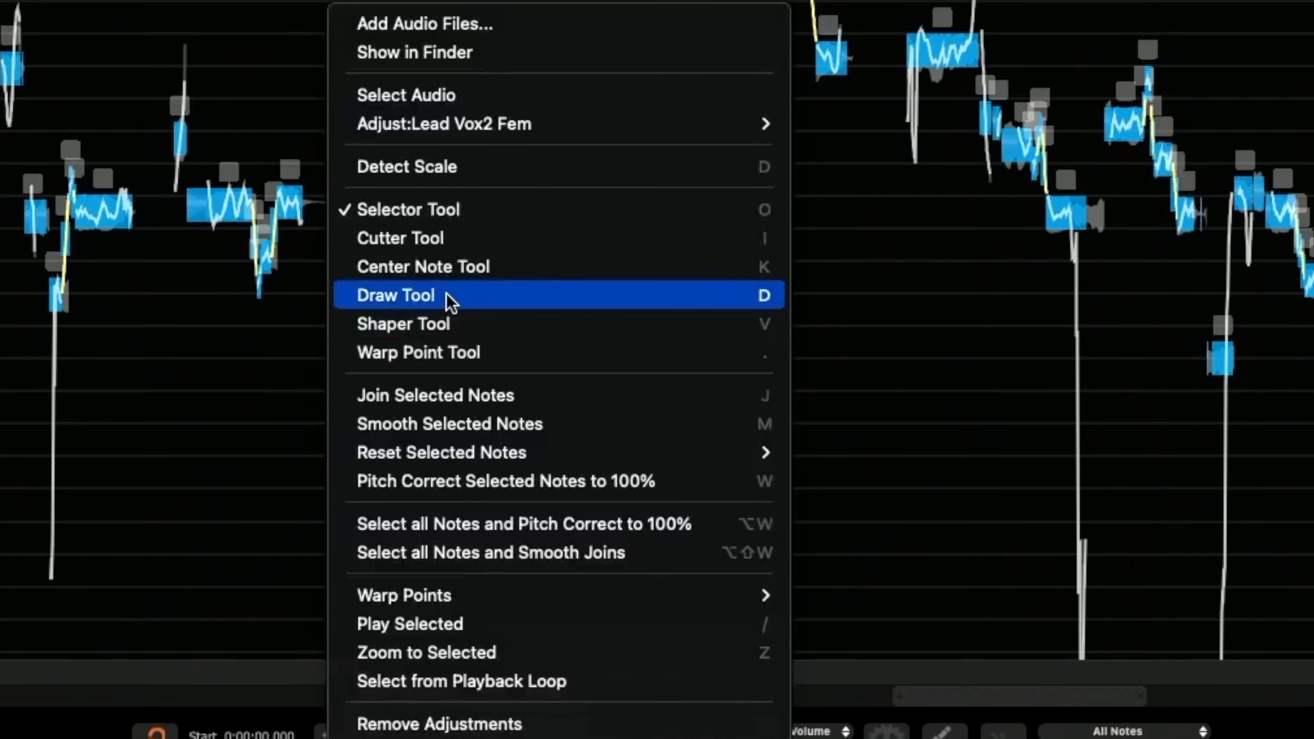
click(456, 268)
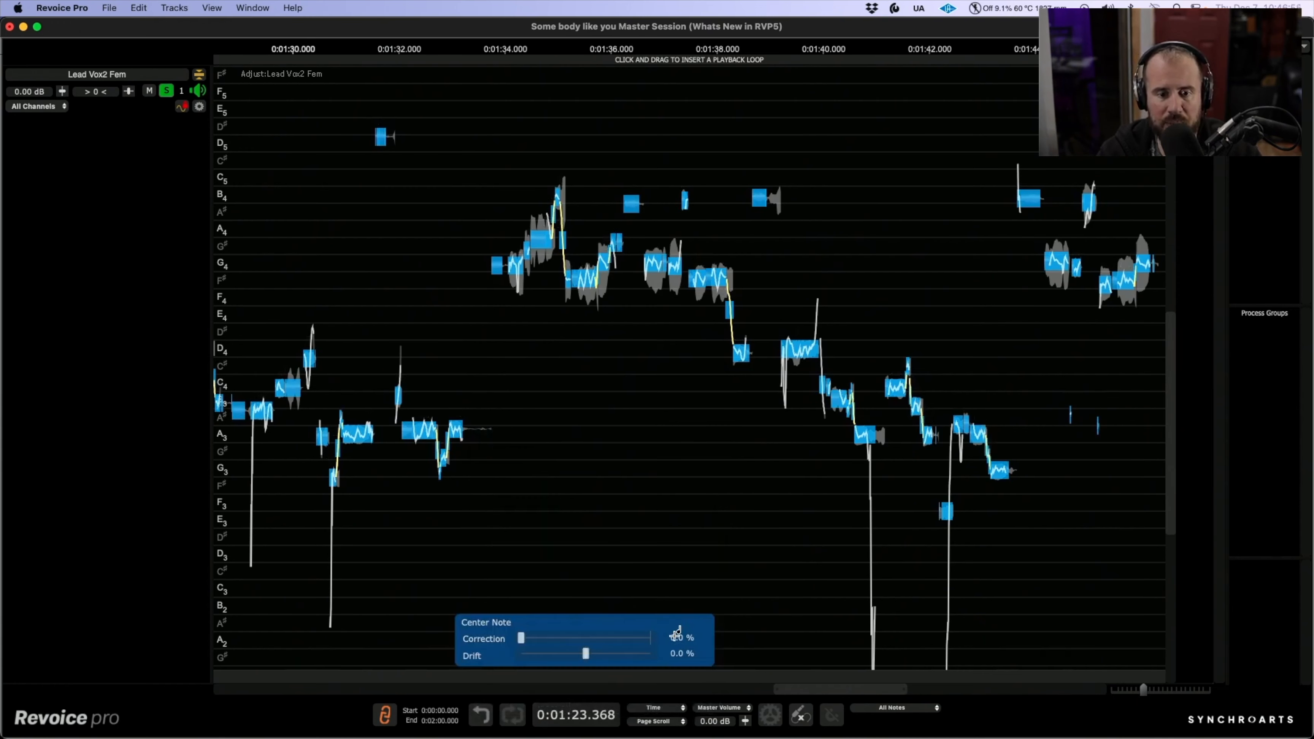
drag(525, 637, 649, 629)
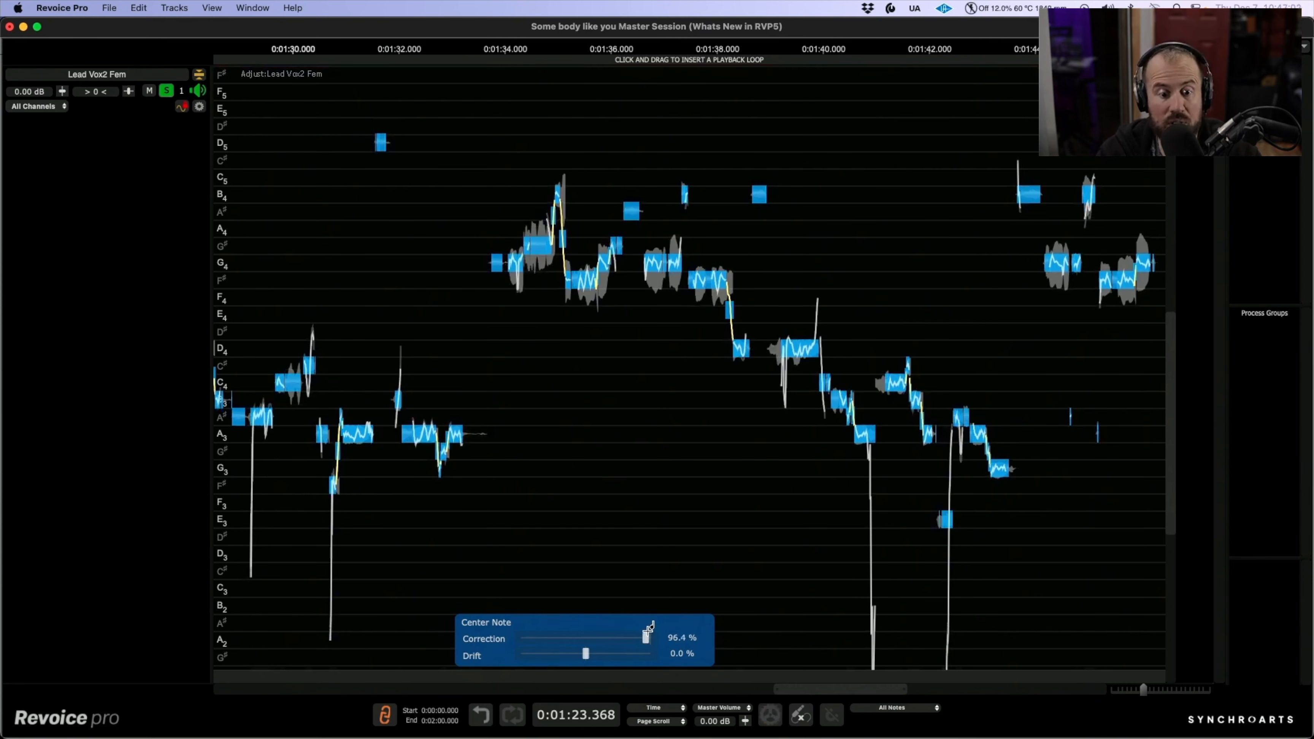
Set up a new Match Timing / Pitch / Level process with factory preset 27 Tight- Timing + Pitch Match Unison + Tune Harmony
right_click(580, 526)
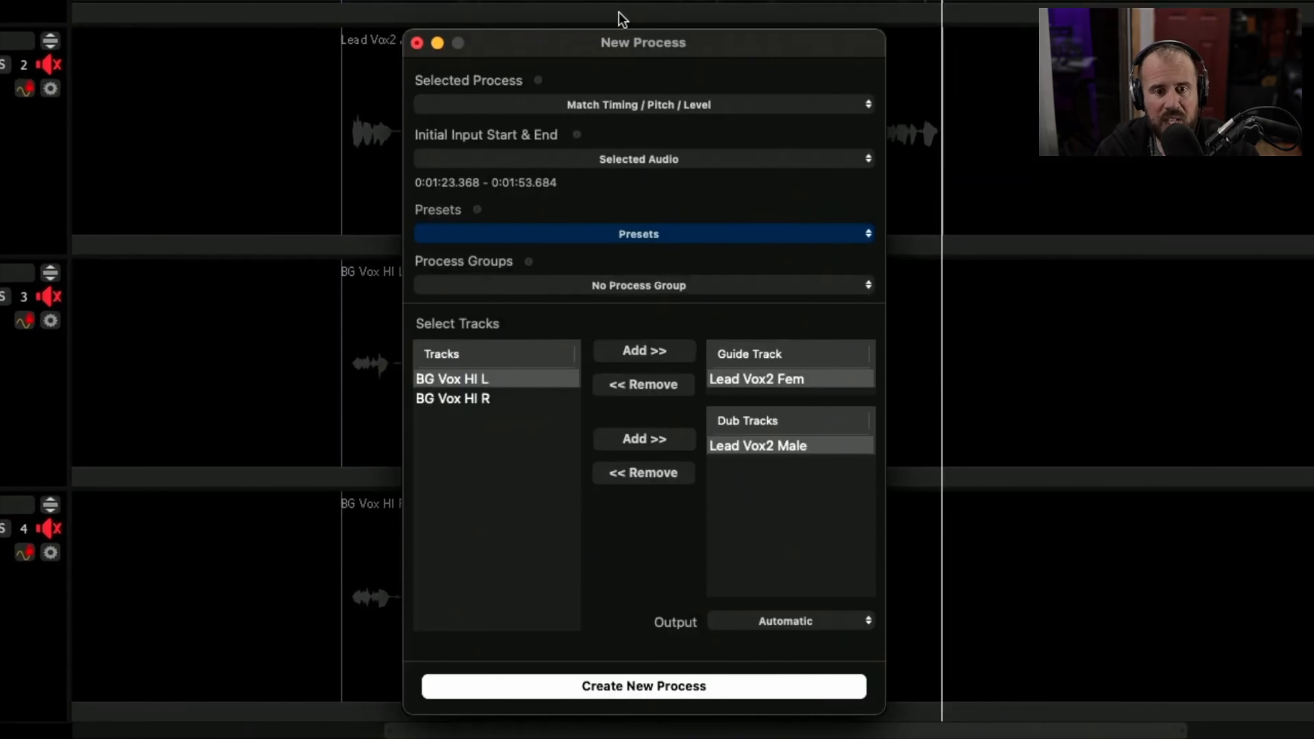
click(541, 272)
click(559, 109)
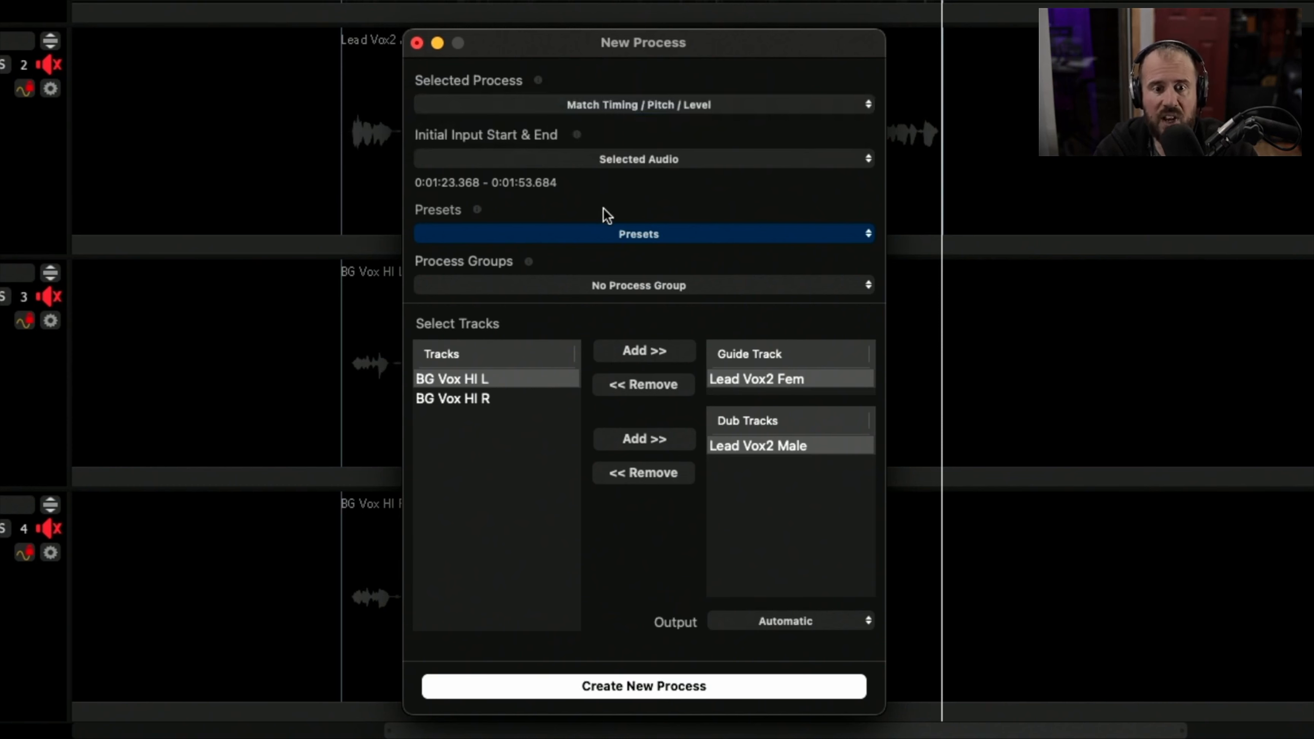
click(660, 229)
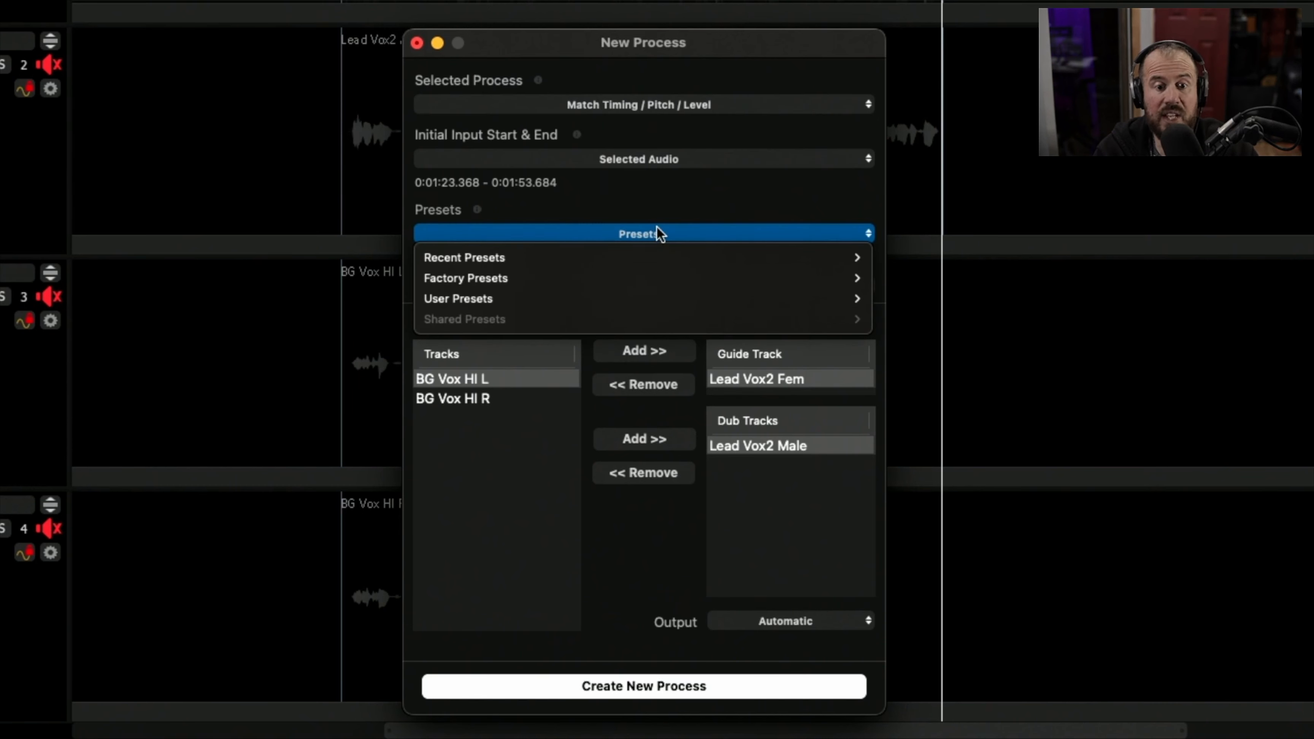
mouse_move(838, 282)
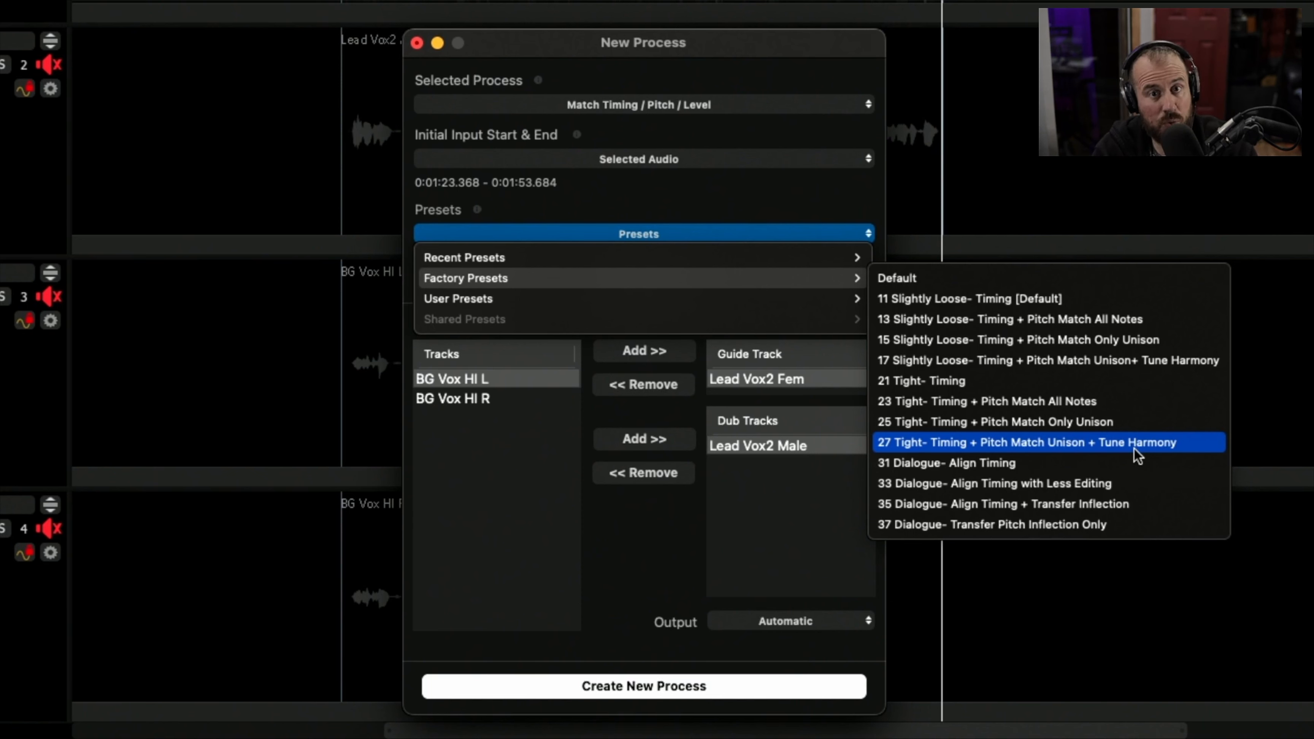
click(1134, 444)
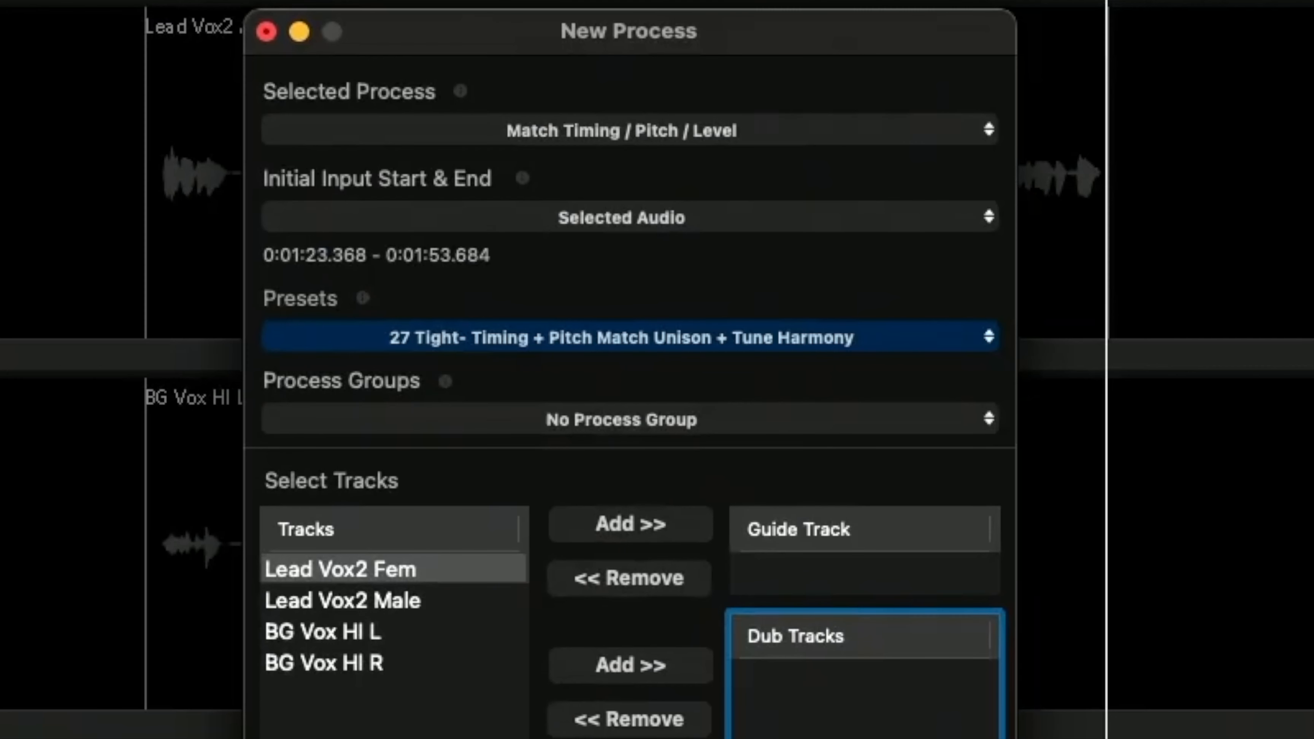
Assign Lead Vox2 Fem as the guide track and Lead Vox2 Male, BG Vox HI L and BG Vox HI R as dub tracks
click(630, 520)
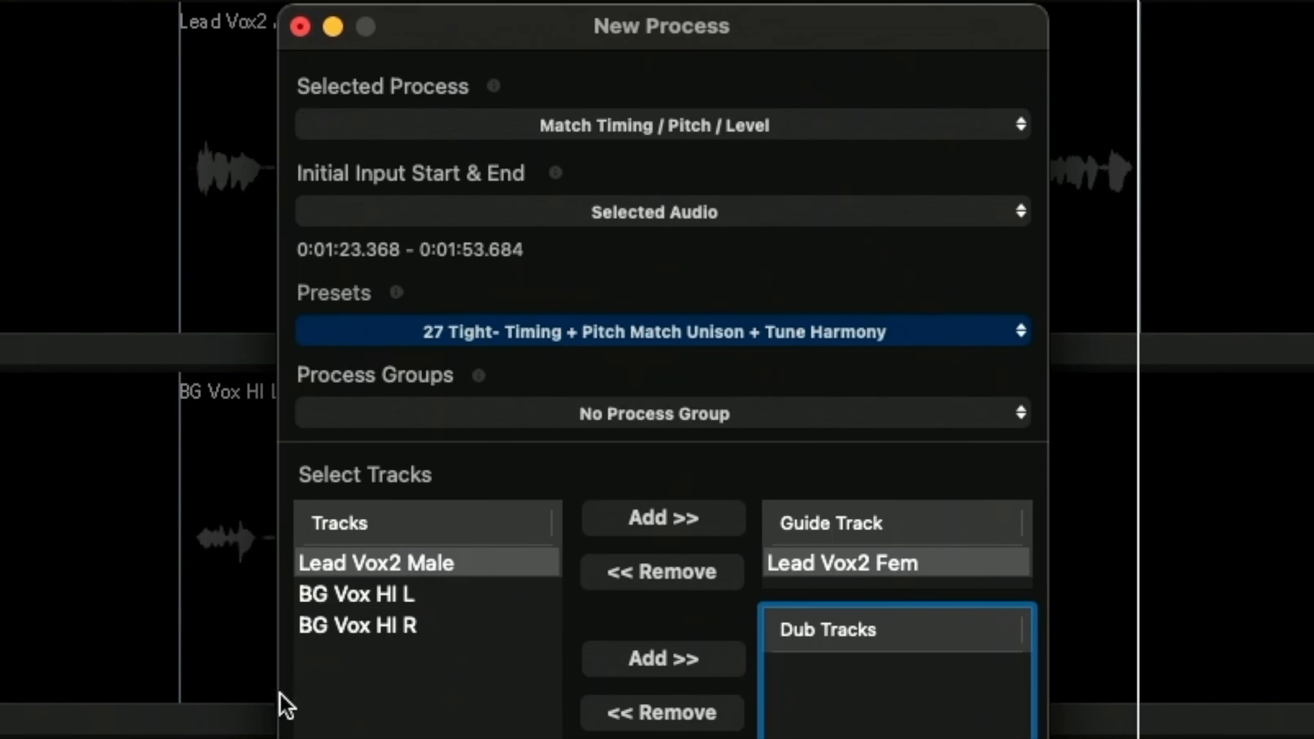
click(372, 624)
shift+click(384, 563)
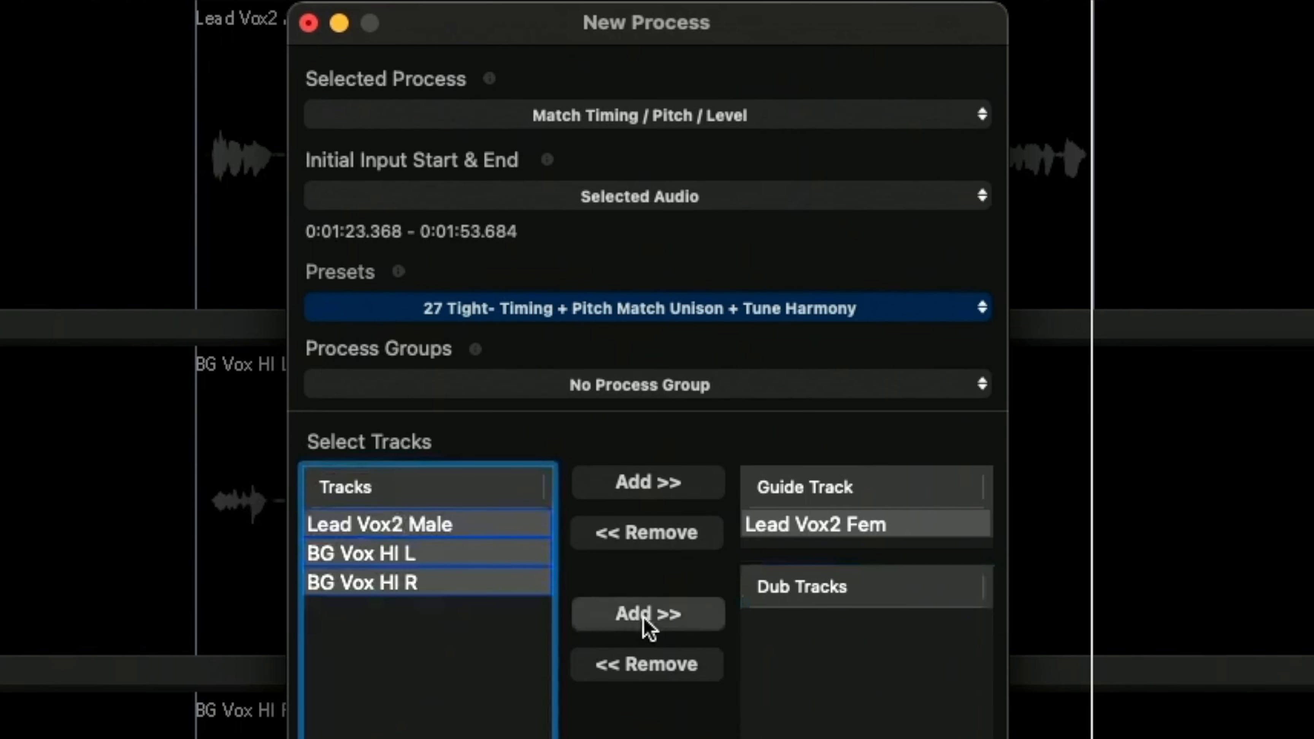
click(648, 616)
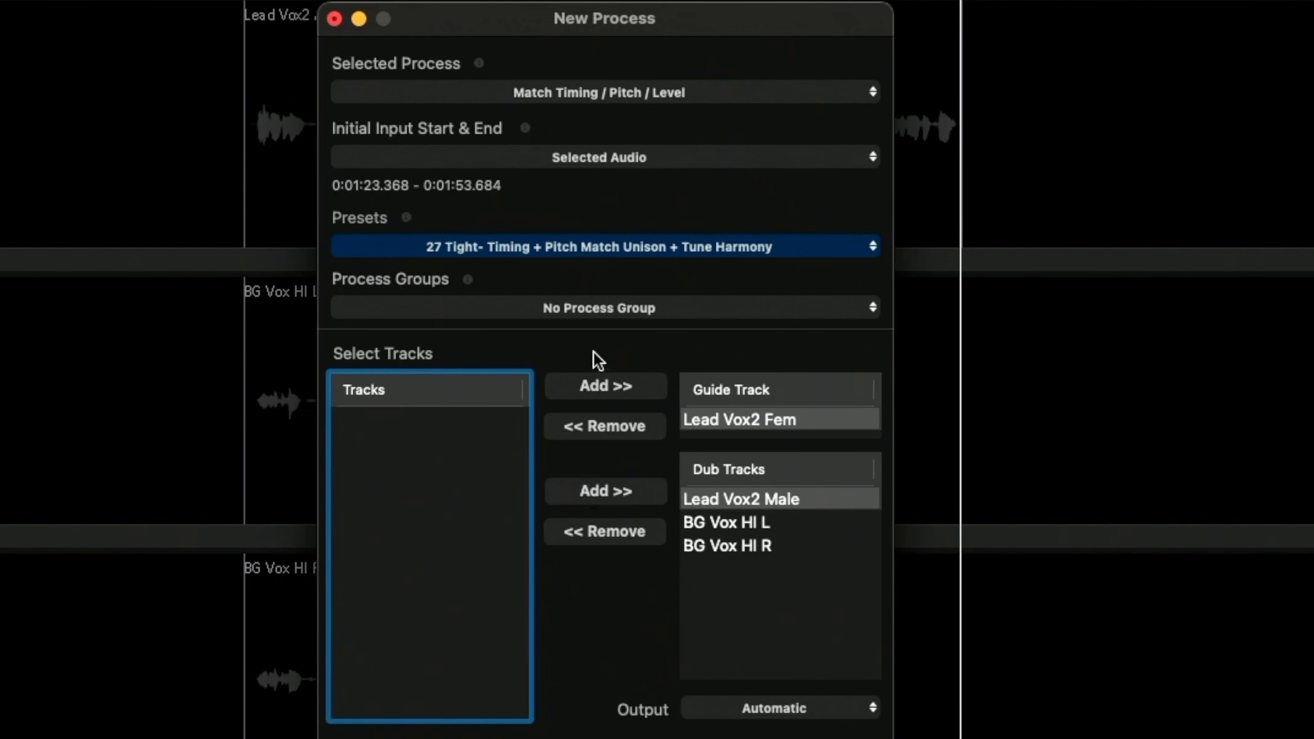
Assign the match process to a new process group and create it
click(585, 308)
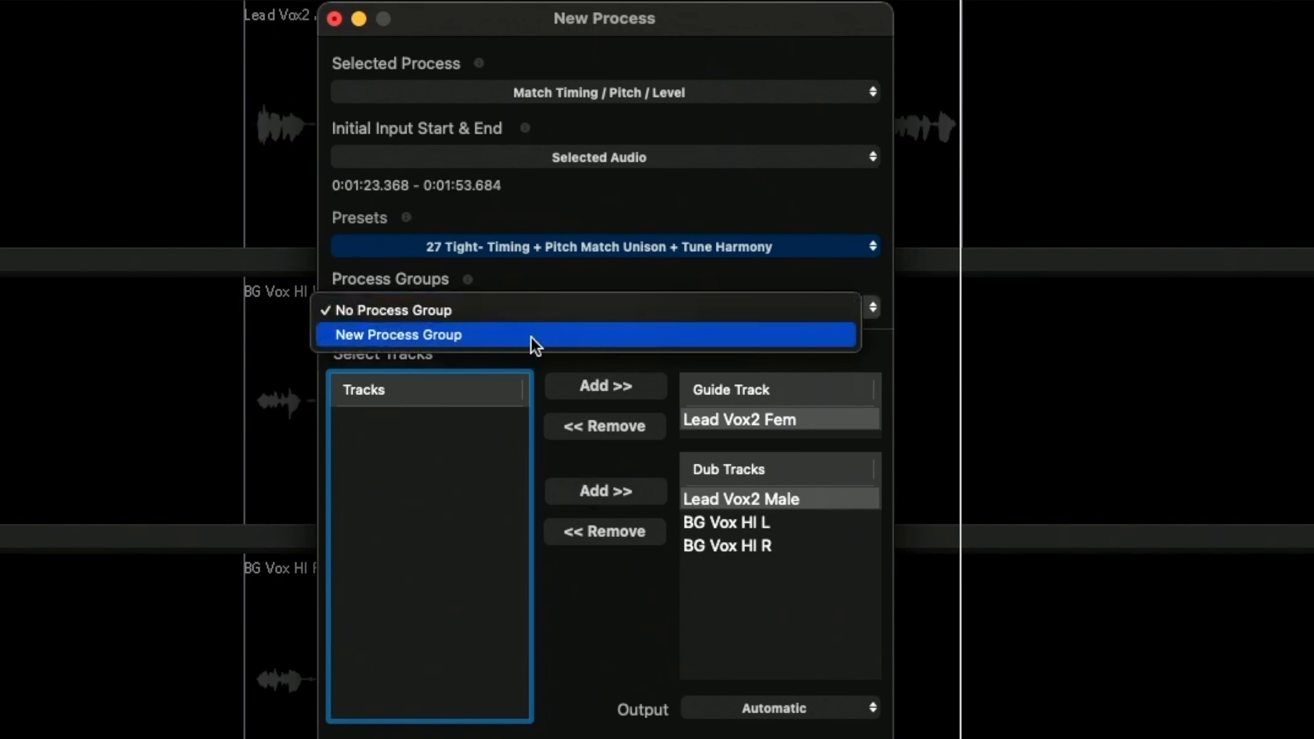
click(531, 336)
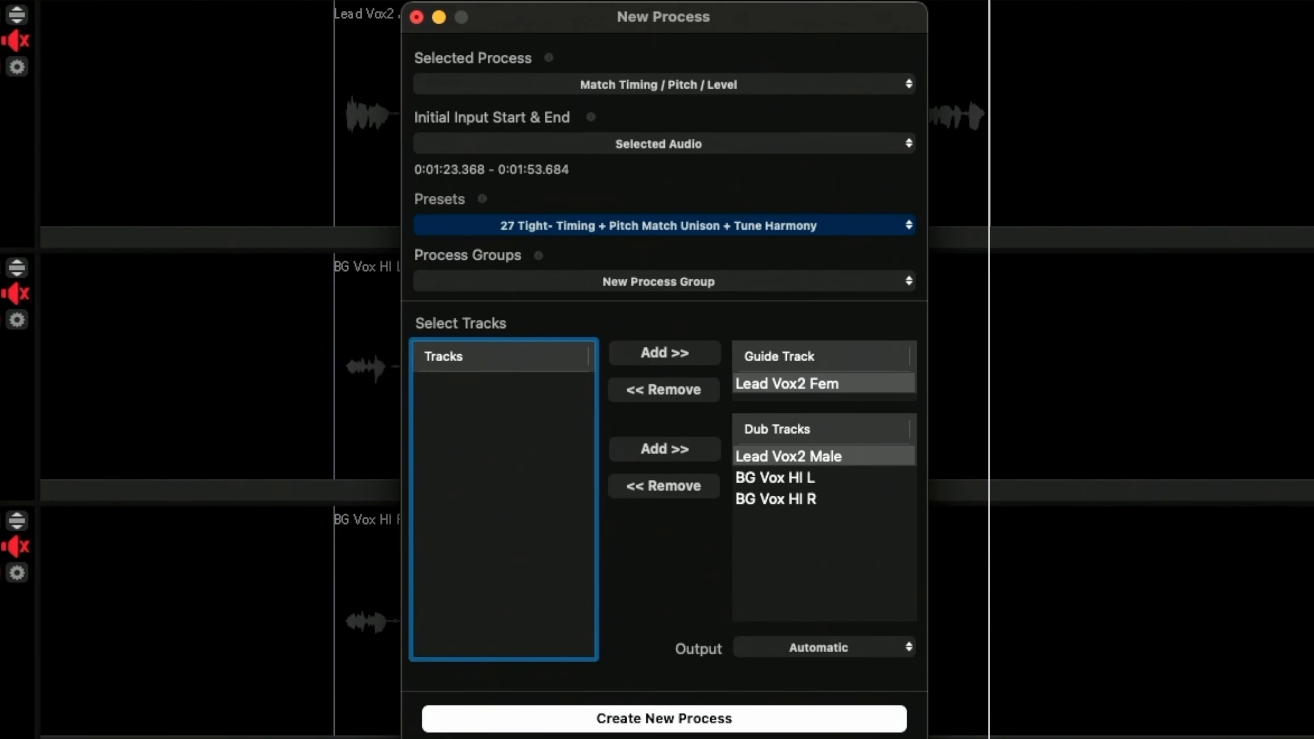
click(692, 724)
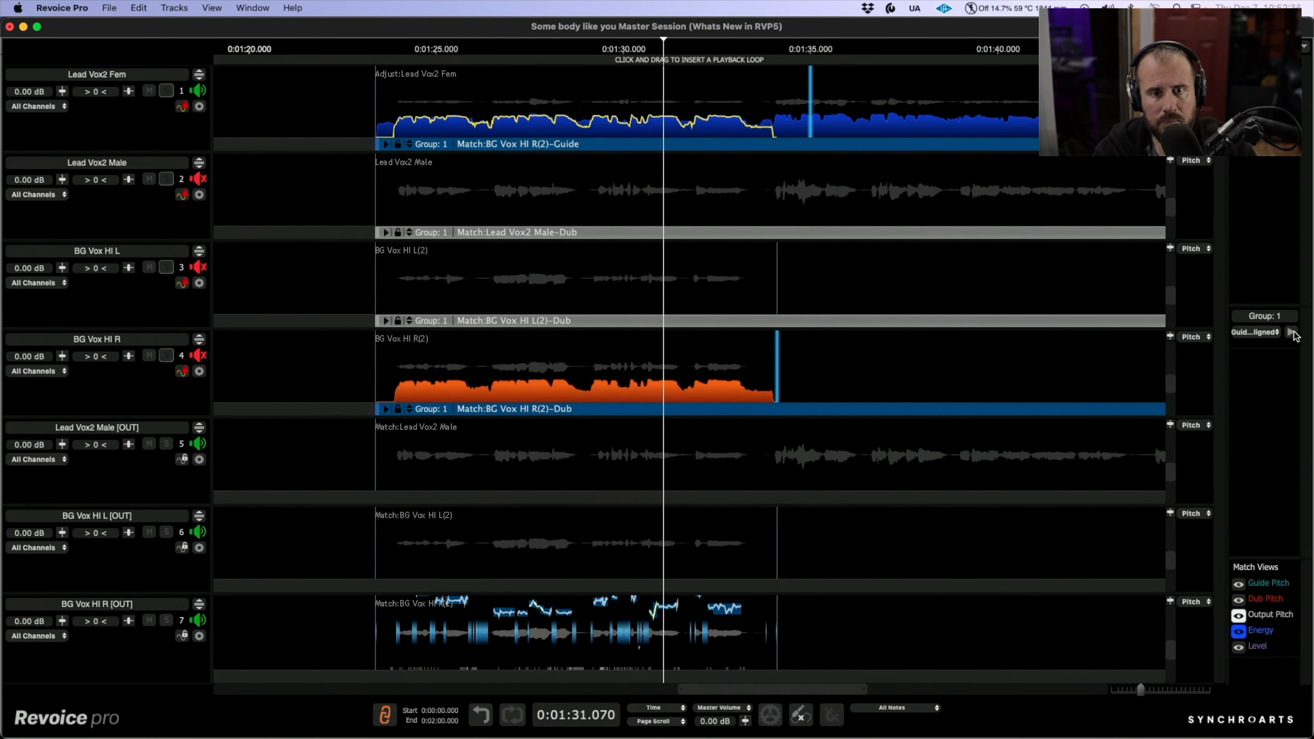
Audition Group 1, comparing the guide with the original dub tracks and with the matched output tracks
key(space)
key(r)
key(r)
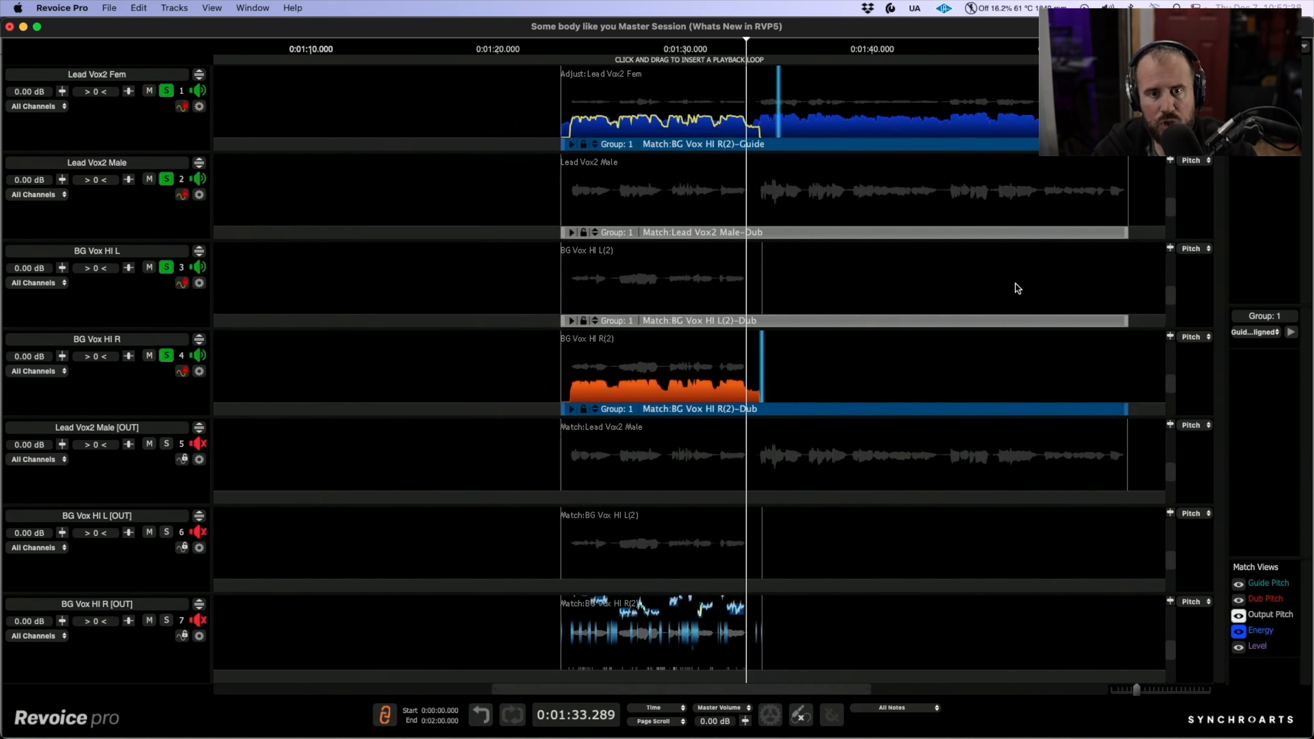
scroll(1019, 269, right, 1)
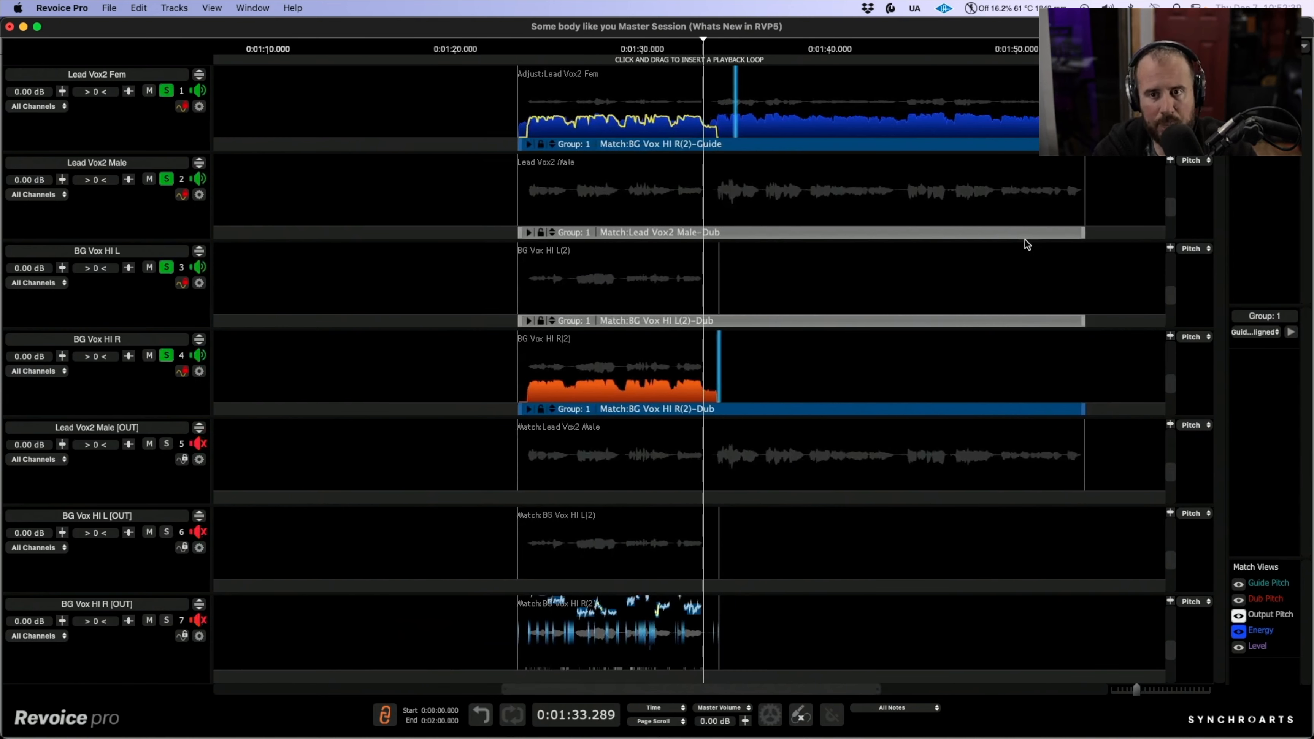
click(1002, 265)
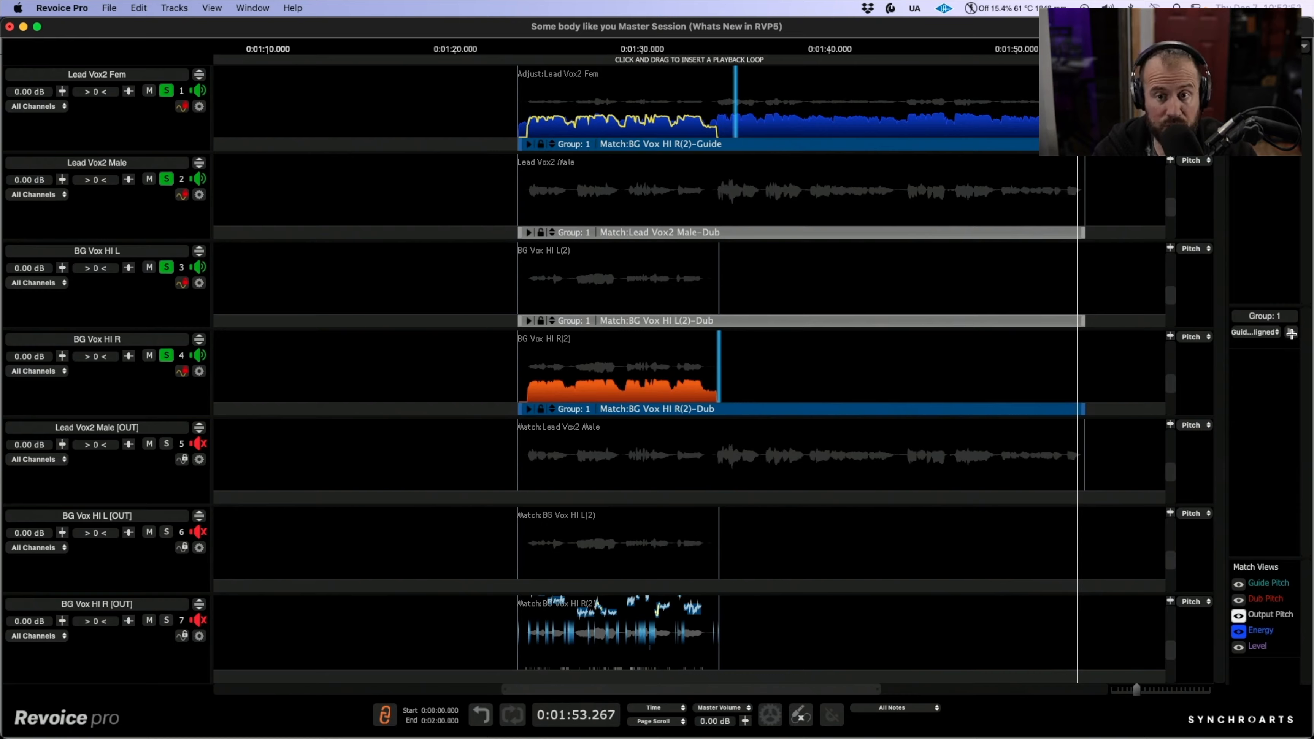
click(1292, 333)
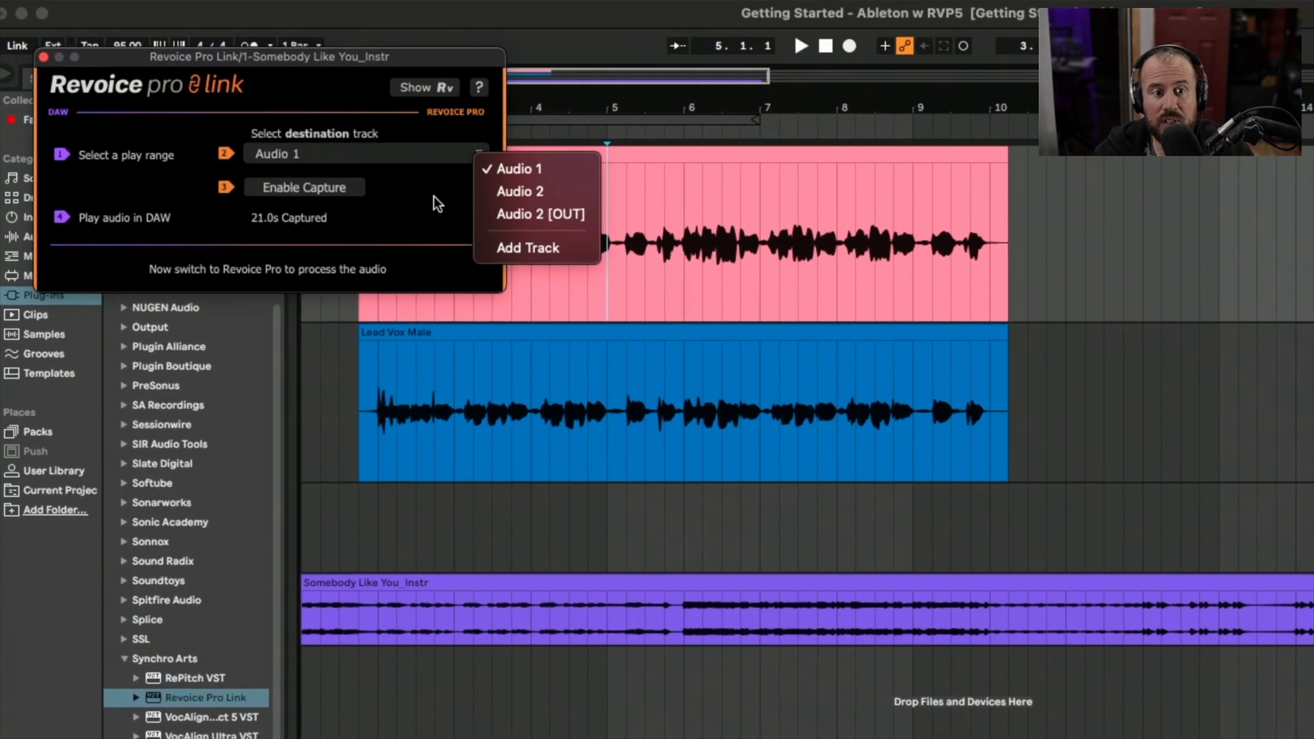
In Ableton Live, close Revoice Pro Link's destination track list and place the insert mark at 6.1.1 in the pink vocal clip
click(434, 196)
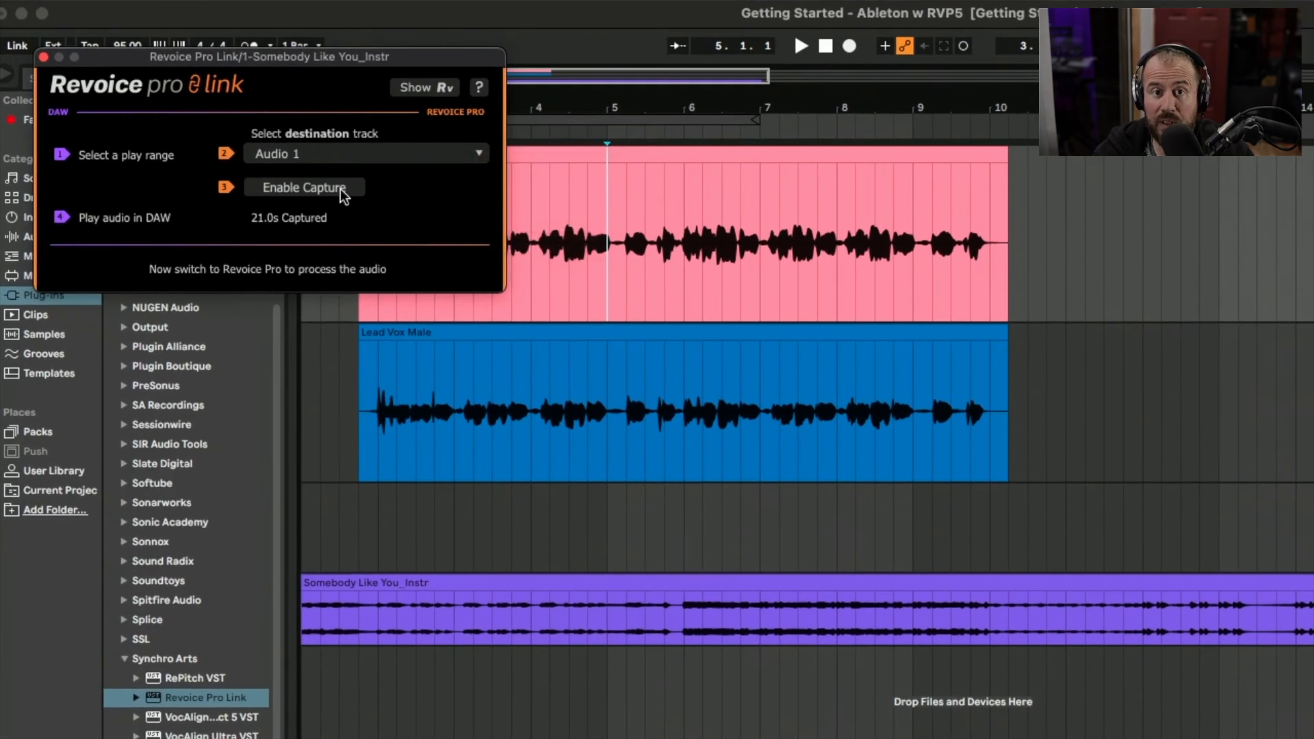
click(683, 180)
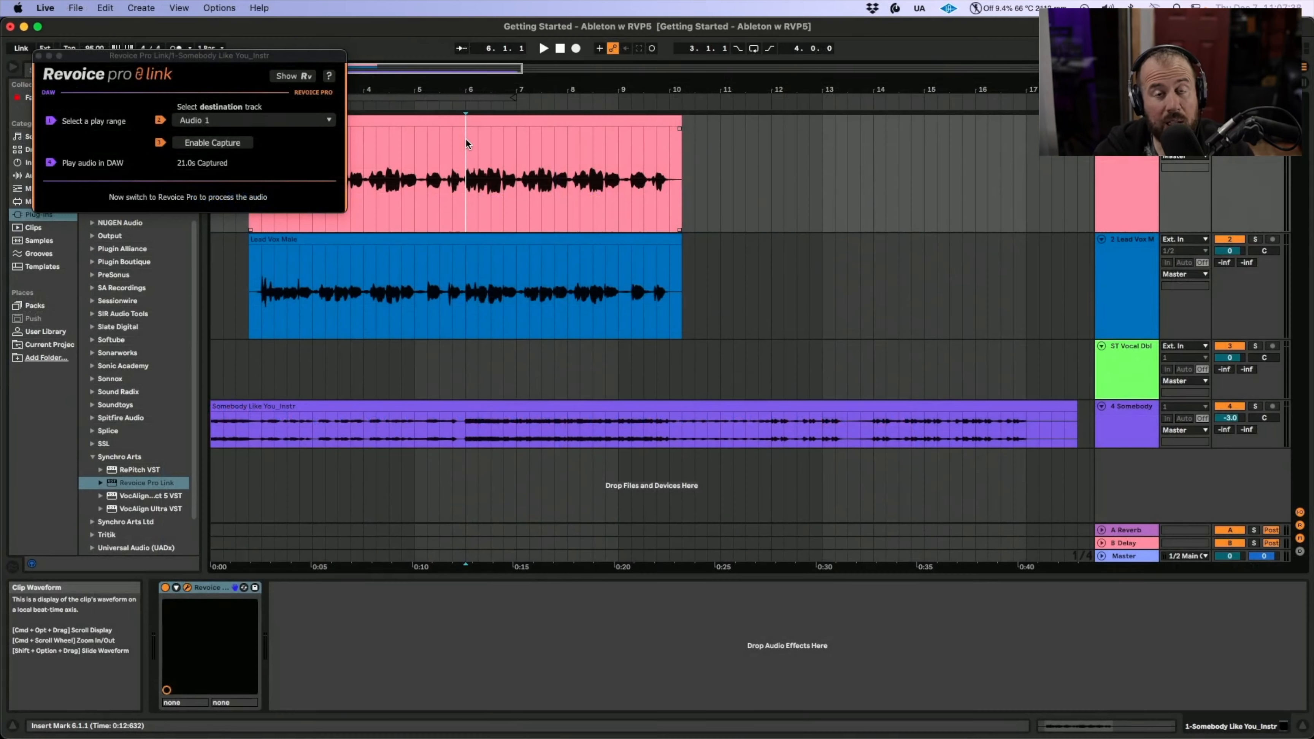